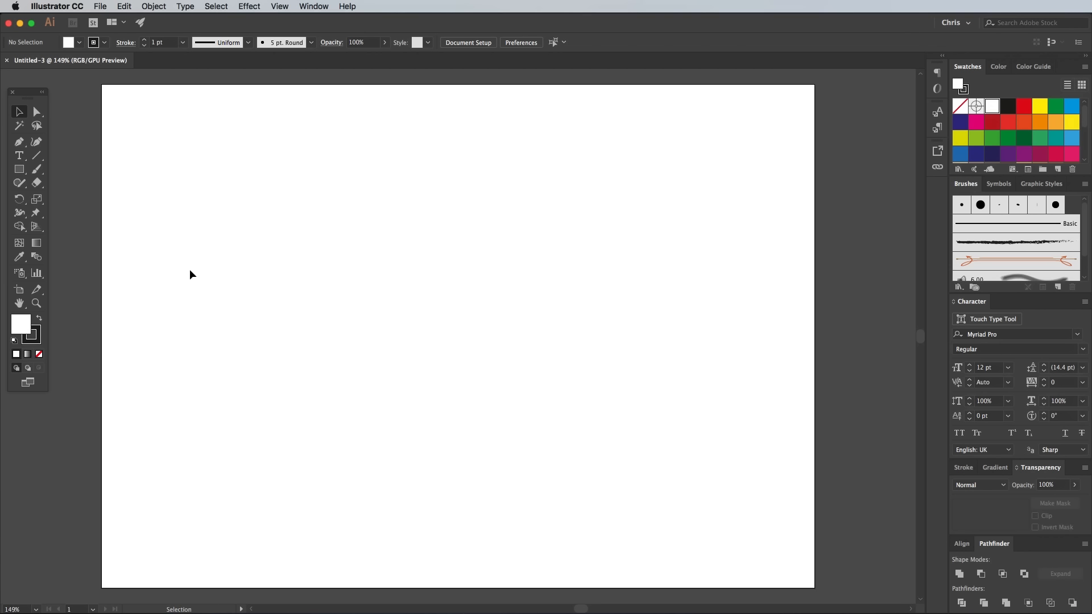
Add the point text "Love" near the middle of the artboard
left_click(26, 157)
left_click(422, 319)
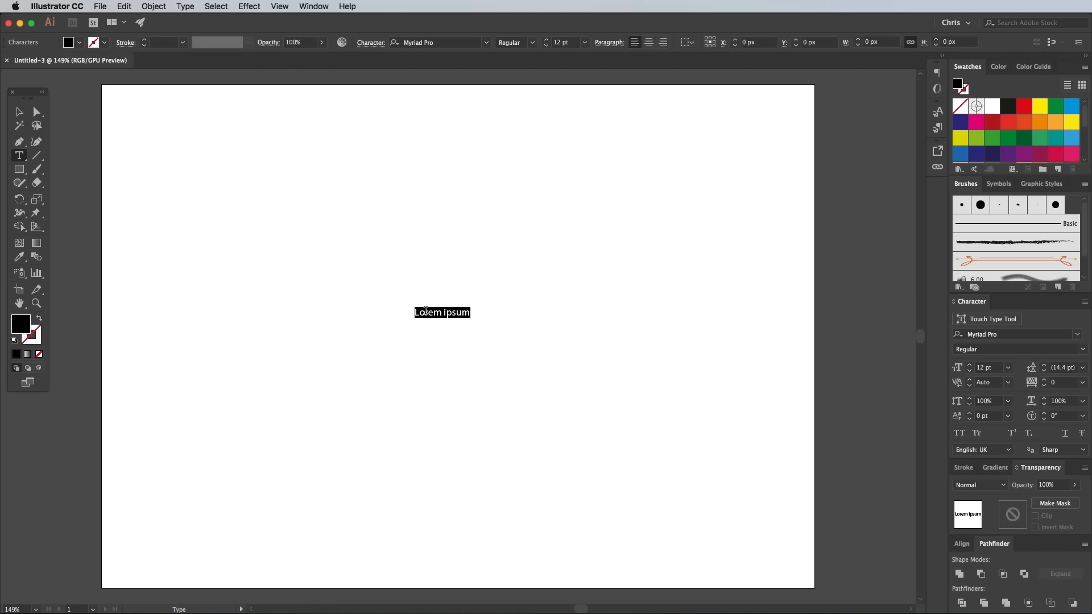
type("Love")
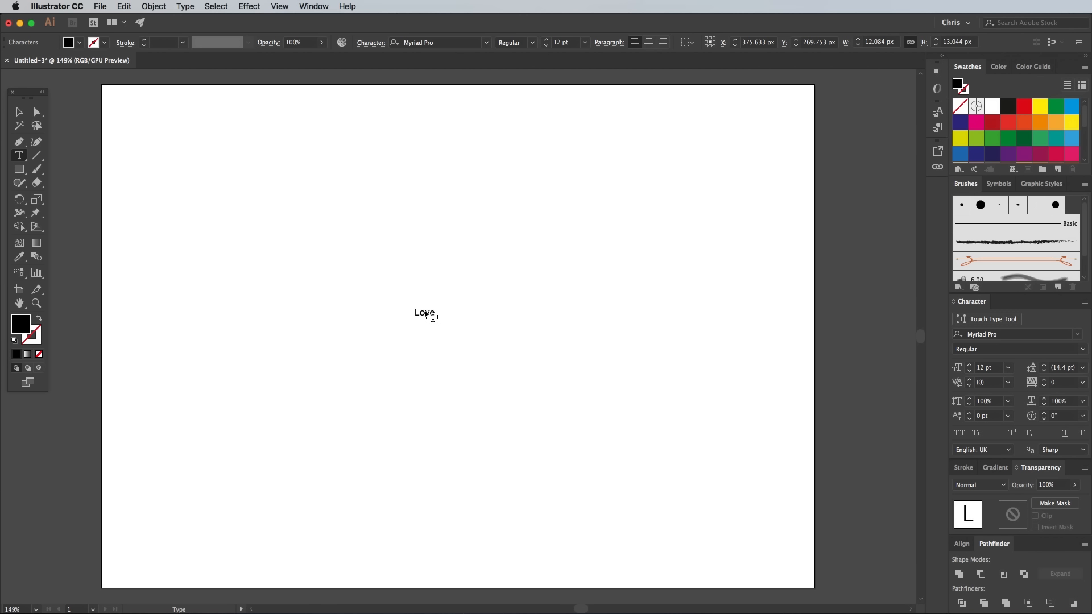
Set the word's font to Monday Bold Regular and scale the text up to about 330 pt
key("super+a")
left_click(443, 42)
type("mo")
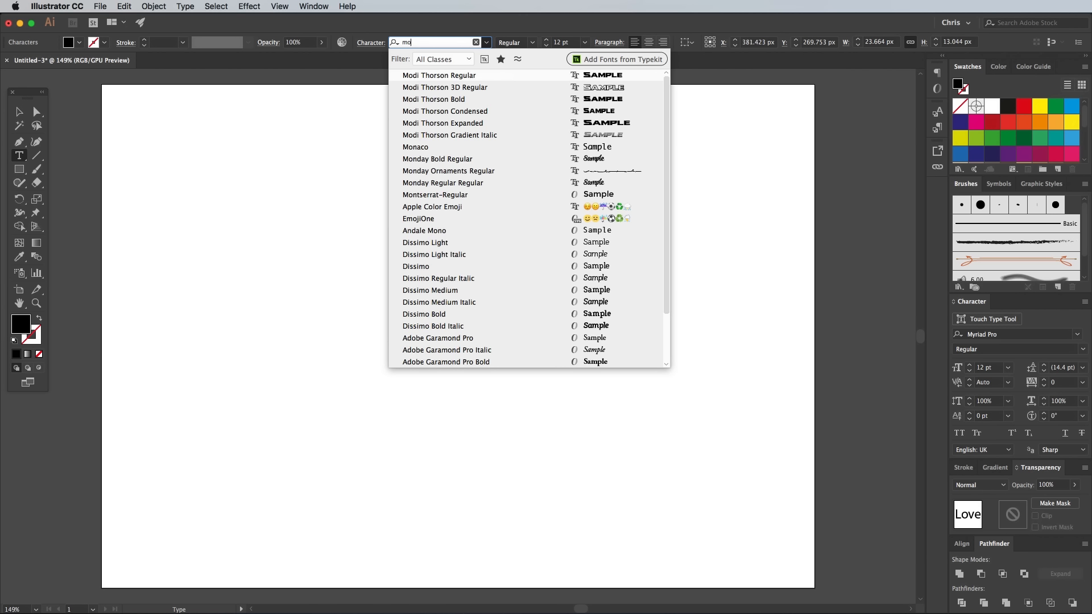
type("nday")
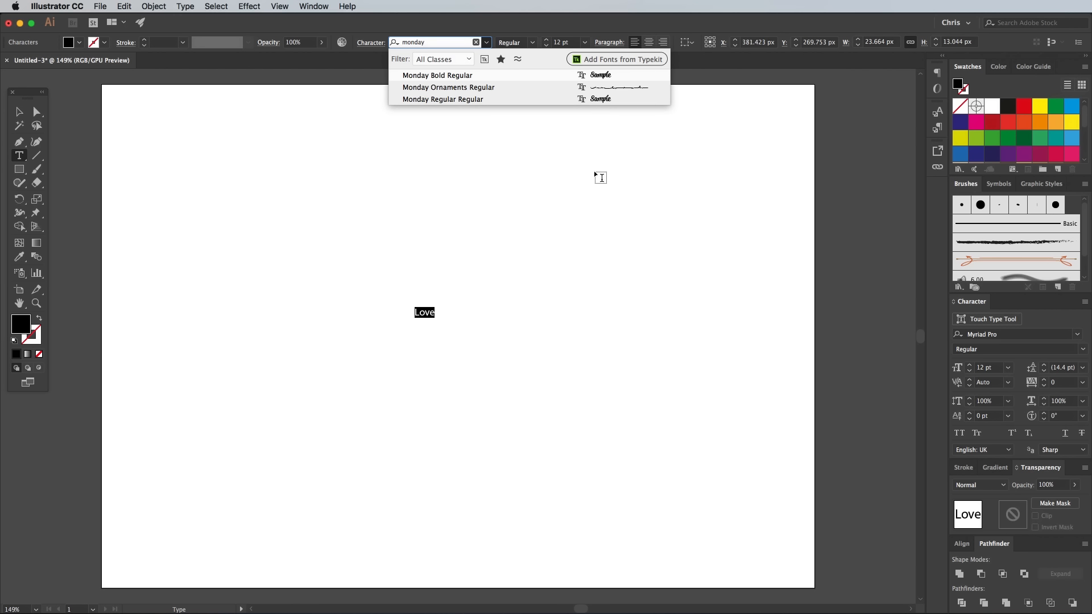
left_click(458, 76)
key("Escape")
left_click_drag(432, 319, 675, 480)
Tighten the kerning between the letters L and o to -40
key("t")
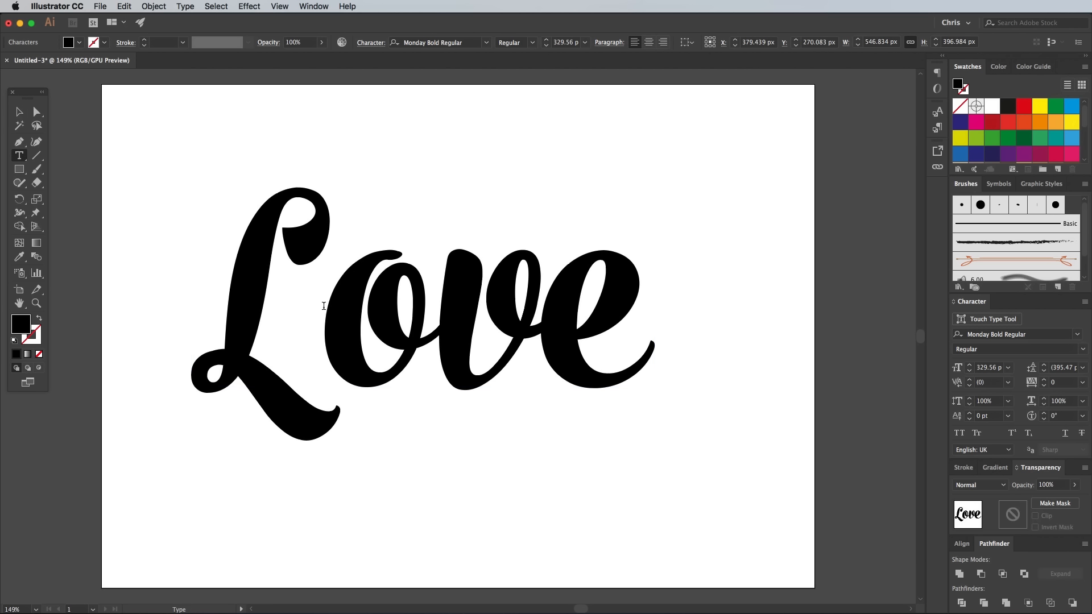
left_click(324, 306)
key("alt+Left")
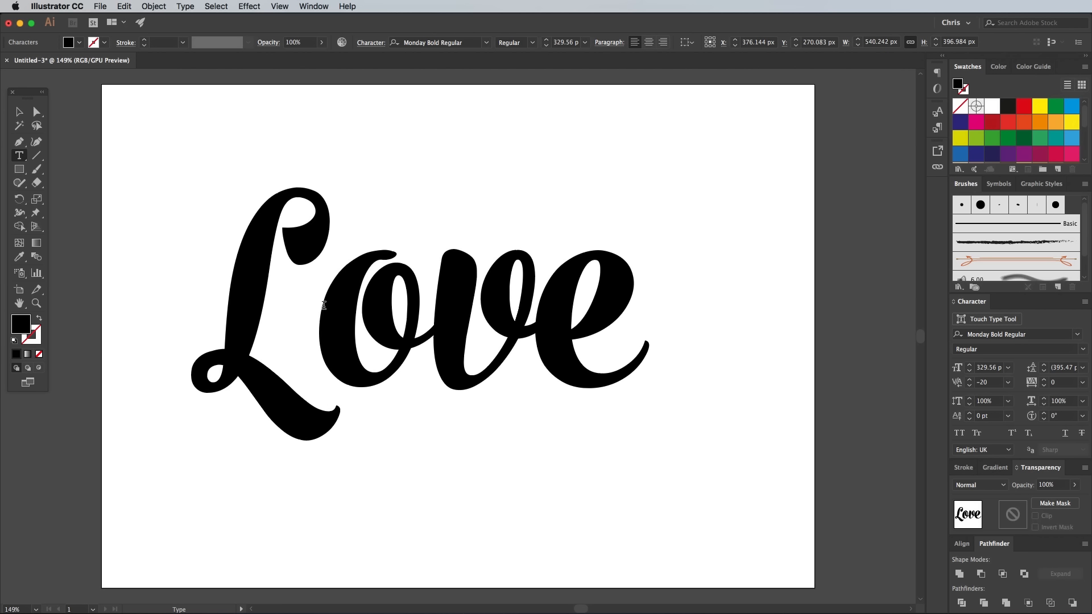
key("alt+Left")
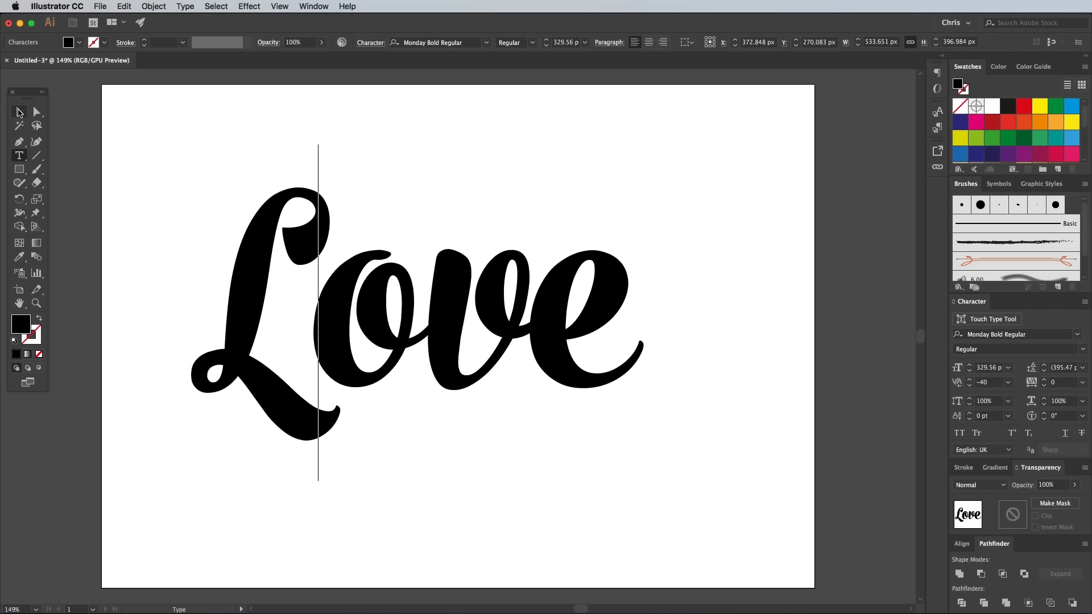
Centre the word on the artboard and convert the text to outlines
left_click(449, 316, "super")
left_click_drag(449, 317, 487, 319)
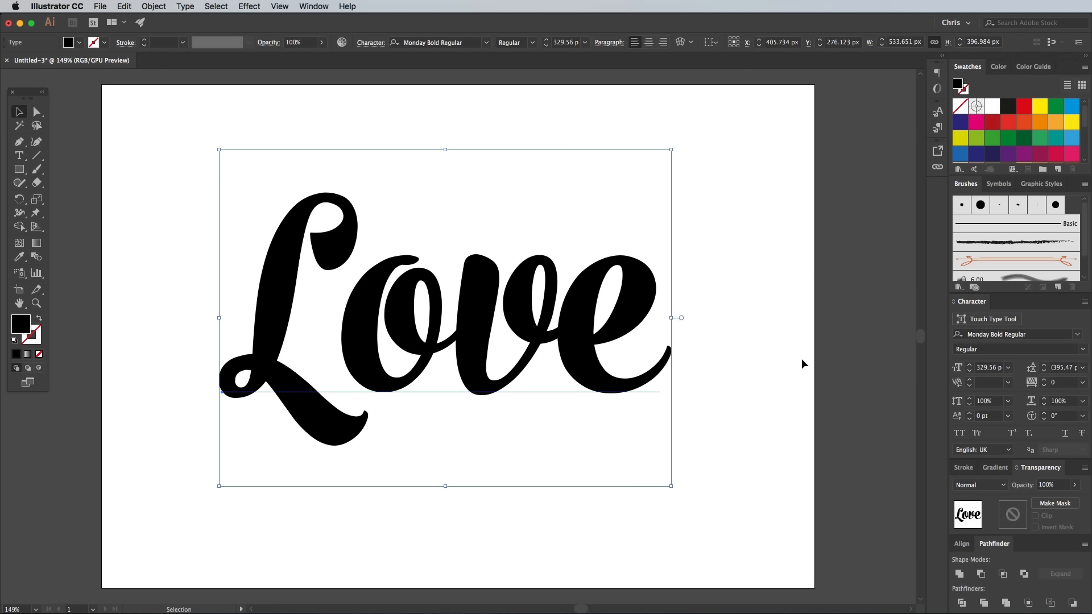
right_click(480, 294)
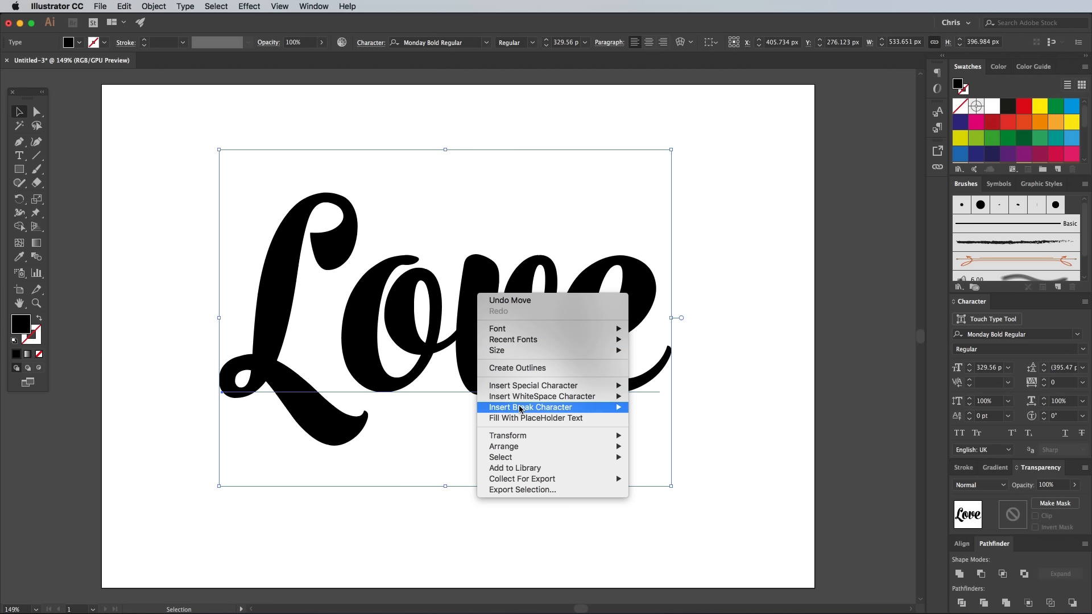
left_click(527, 368)
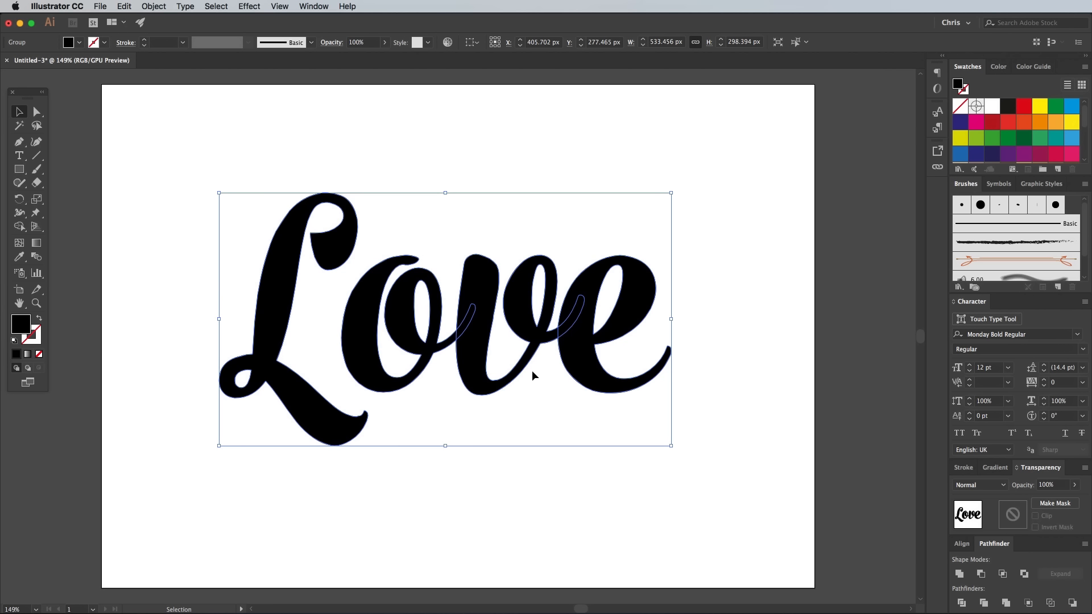
Move the outlined lettering off the artboard onto the dark pasteboard above and fill it with white
key("space")
left_click_drag(471, 192, 413, 446)
left_click_drag(283, 464, 316, 104)
key("space")
left_click_drag(367, 207, 324, 517)
left_click_drag(267, 444, 346, 205)
left_click(993, 106)
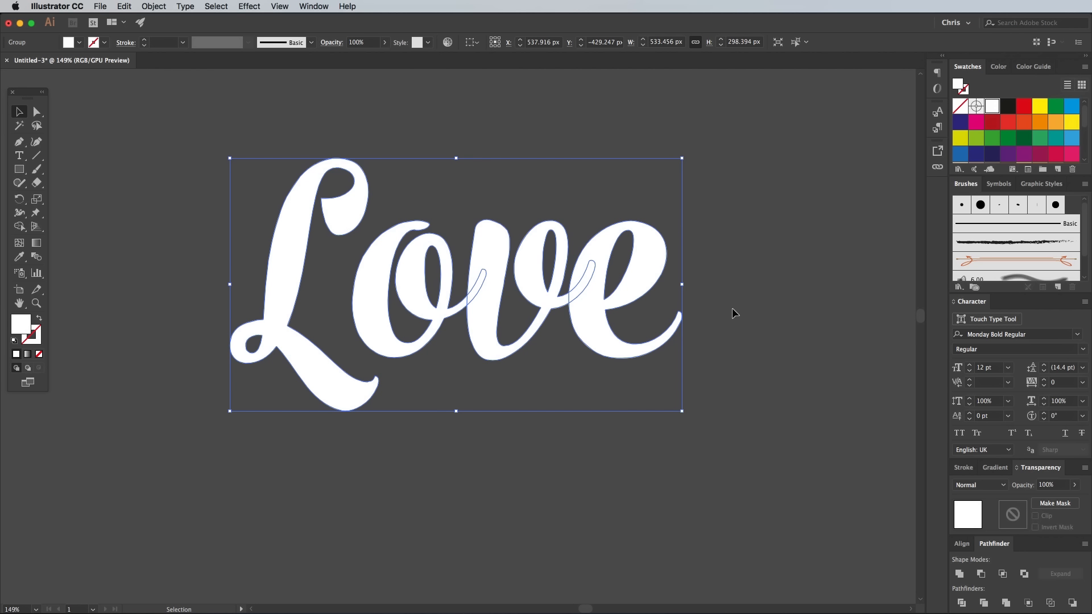
Copy the white lettering and paste the duplicate directly in front of the original
left_click(125, 6)
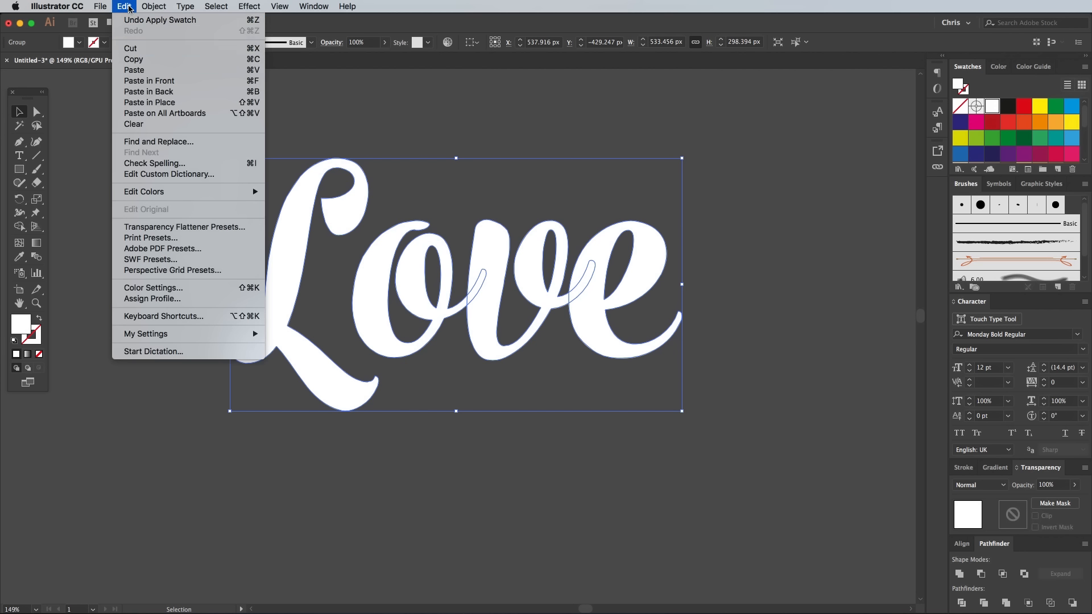
left_click(139, 58)
left_click(124, 7)
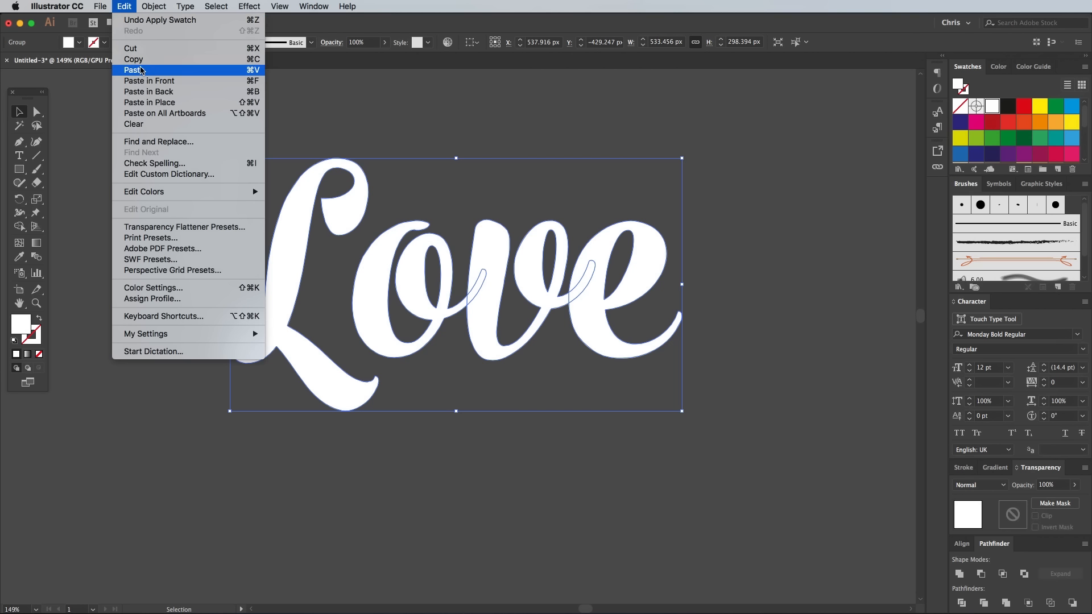
left_click(147, 79)
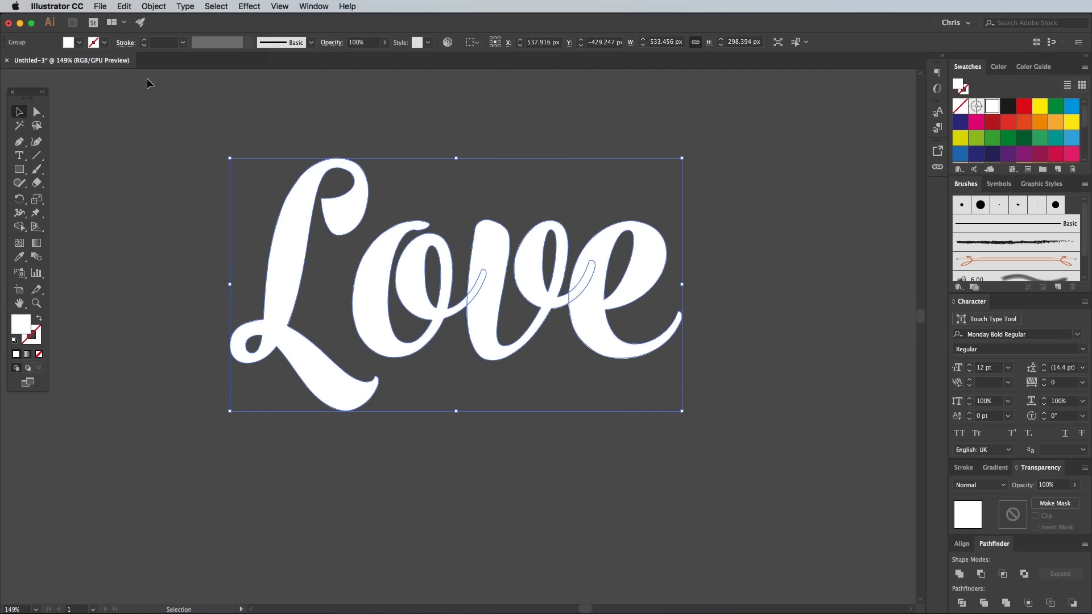
left_click(280, 6)
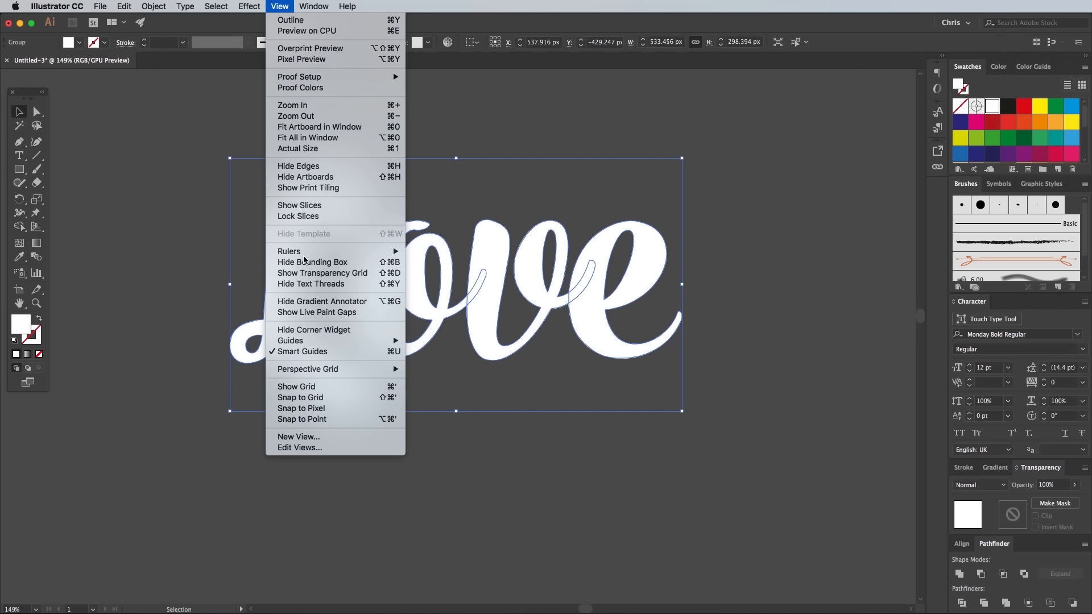
left_click(284, 11)
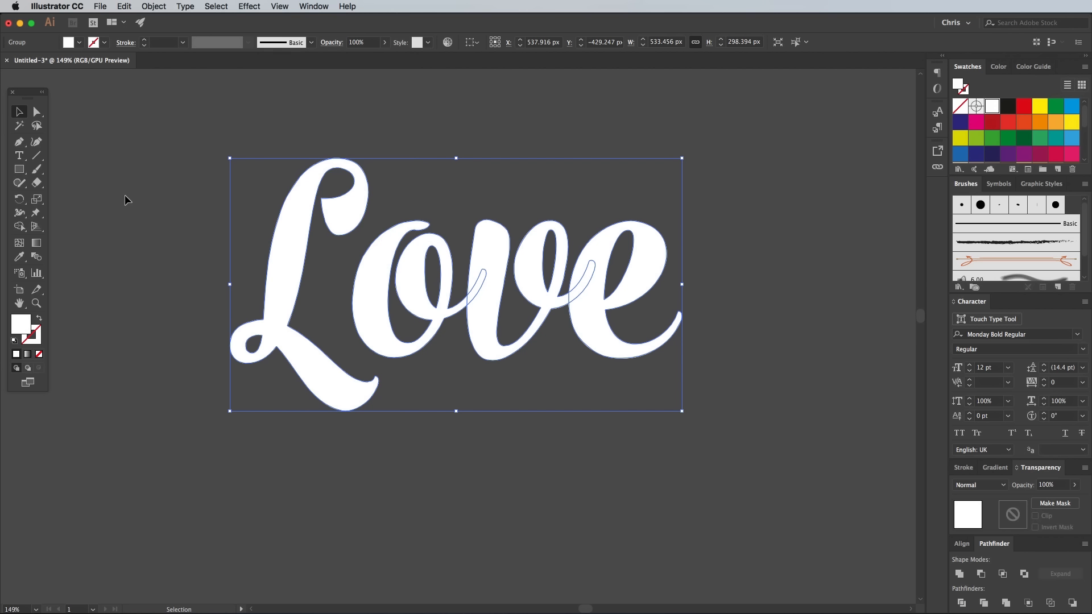
Draw a closed Pen shape over the lower stem of the L, with its bottom edge curving between the two corners above the loop
left_click(19, 142)
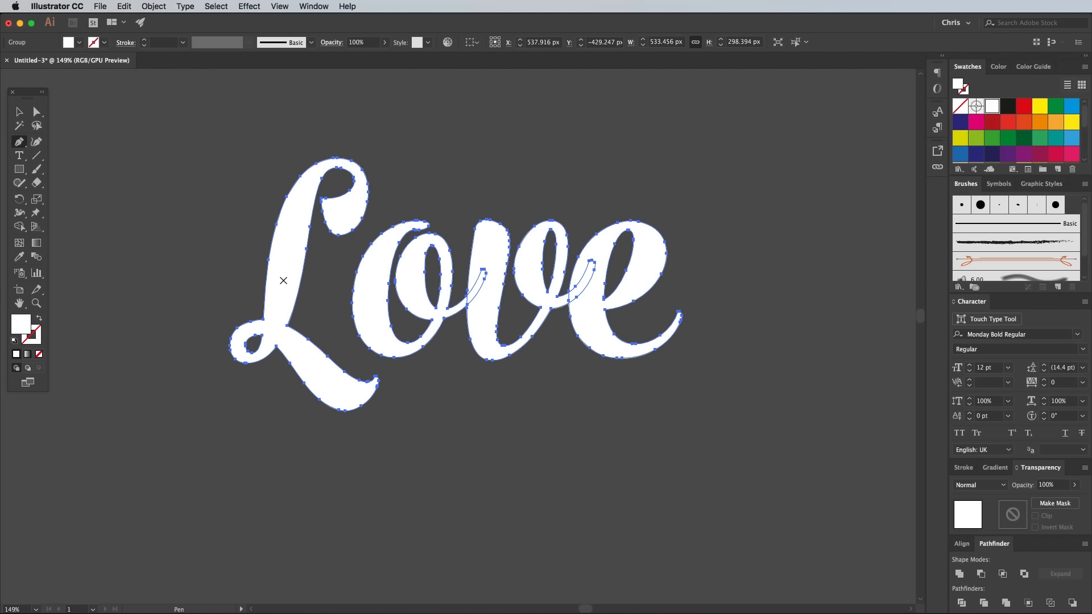
key("super+equal")
key("super+equal")
key("super+equal")
key("super+equal")
left_click_drag(273, 397, 729, 264)
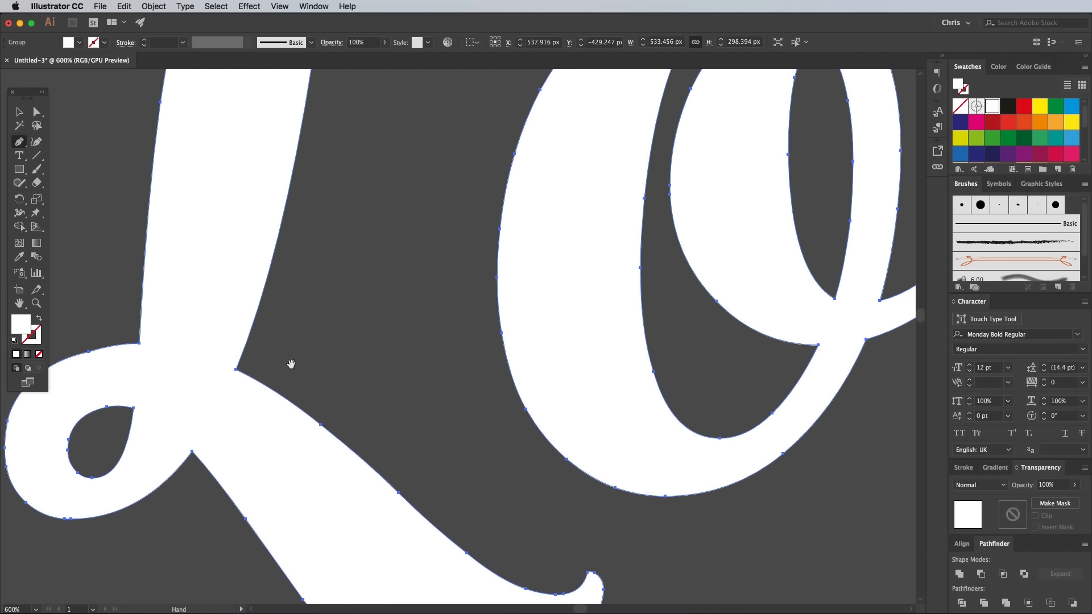
left_click_drag(291, 364, 636, 358)
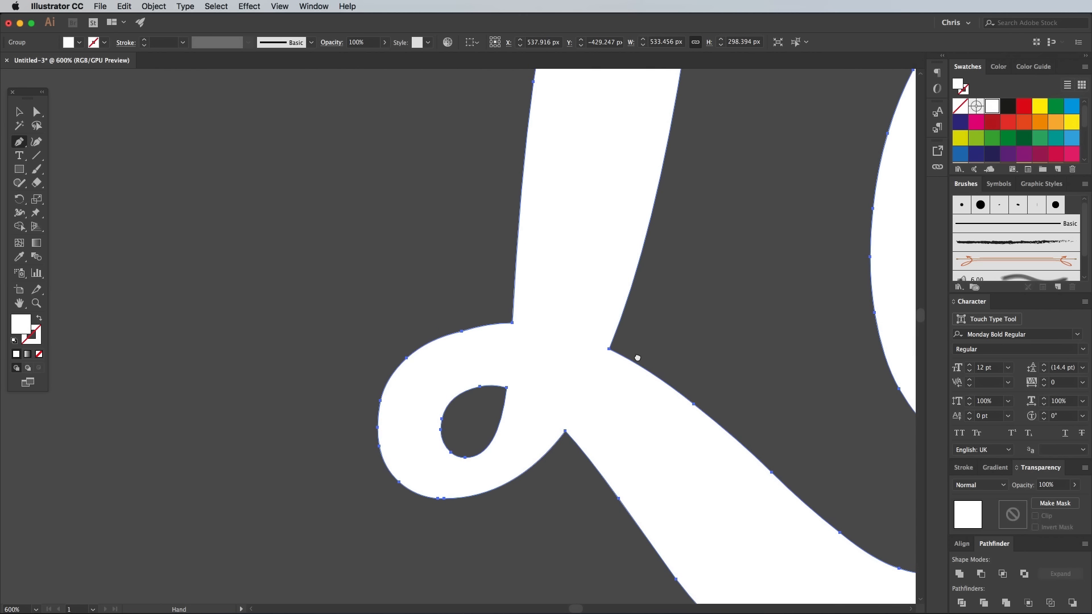
left_click(393, 261, "super")
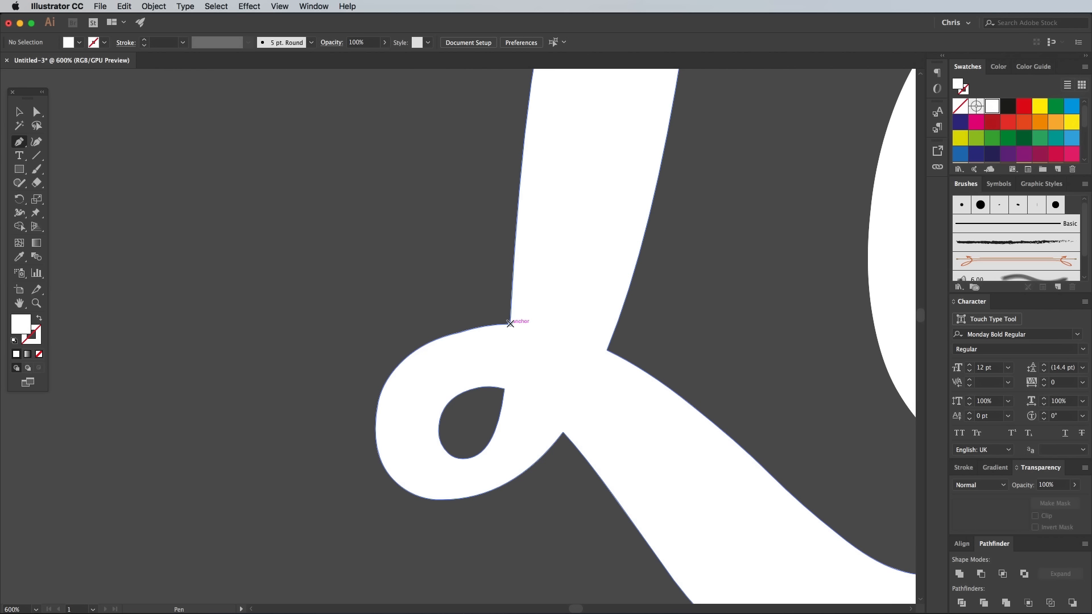
left_click(510, 325)
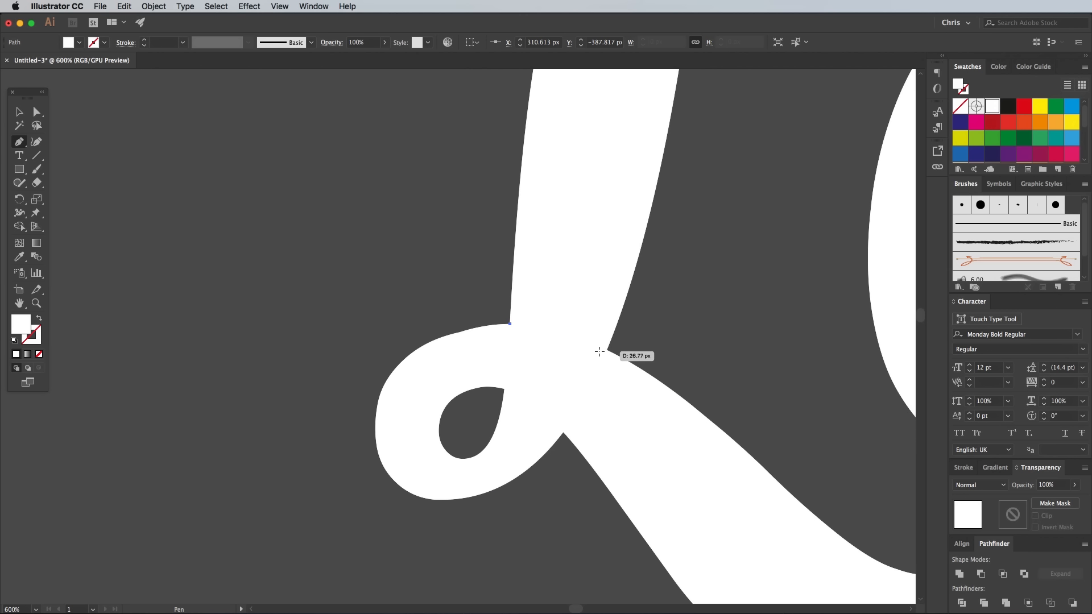
left_click_drag(606, 349, 648, 372)
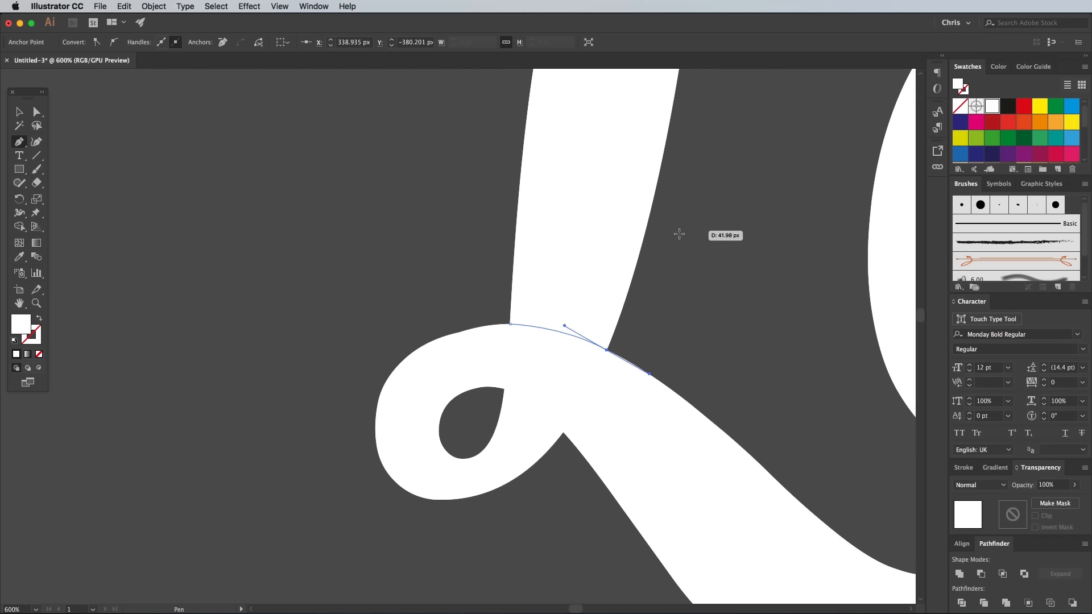
left_click(662, 246)
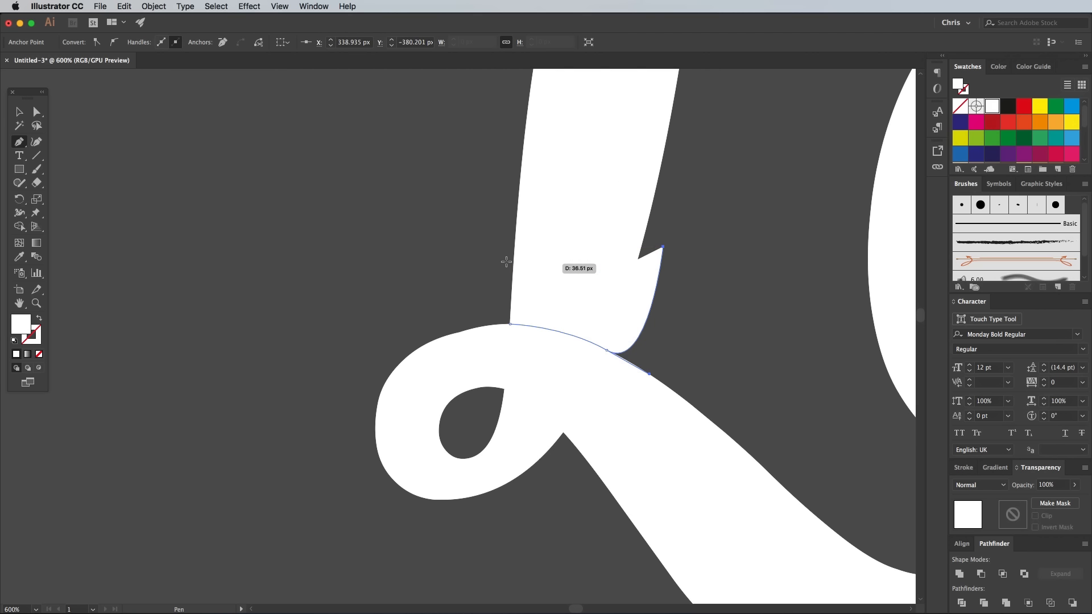
left_click(500, 225)
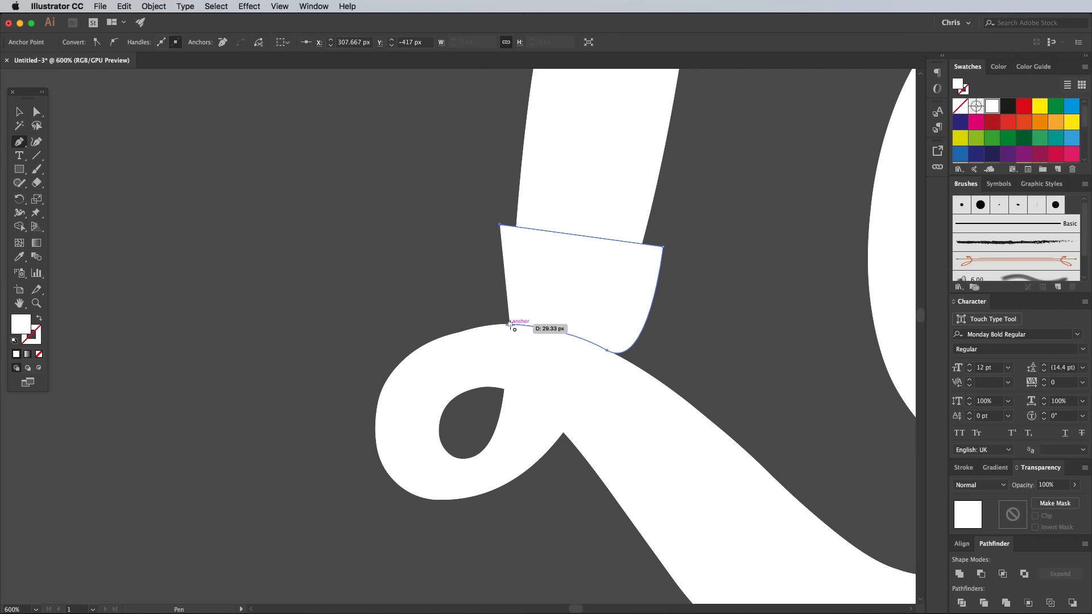
left_click(509, 324)
Fill the new shape over the L's stem with the bright blue swatch and deselect it
left_click(1072, 107)
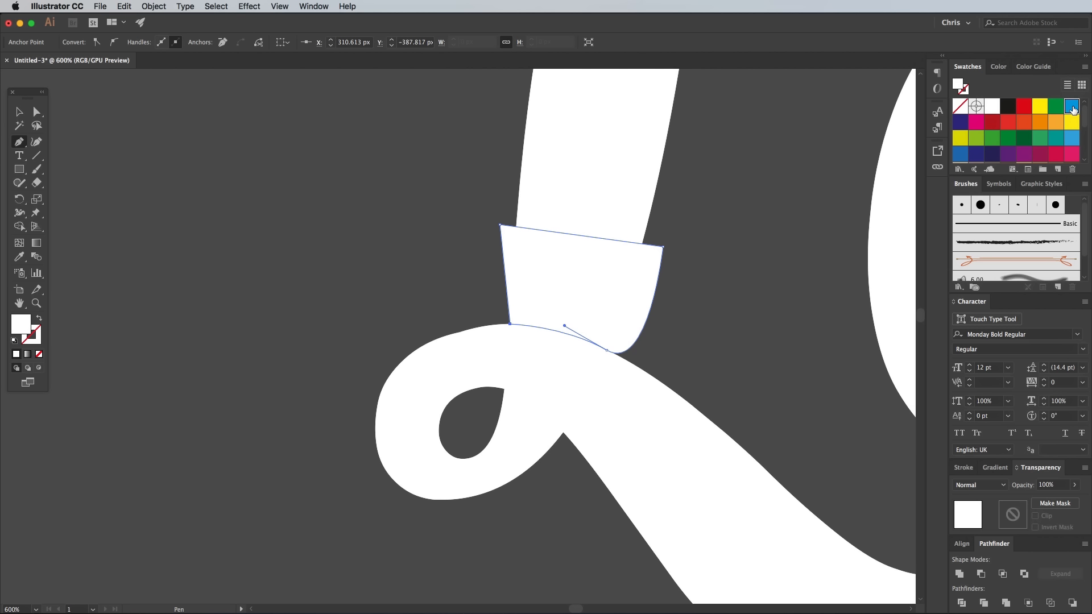
key("super")
left_click(699, 346, "super")
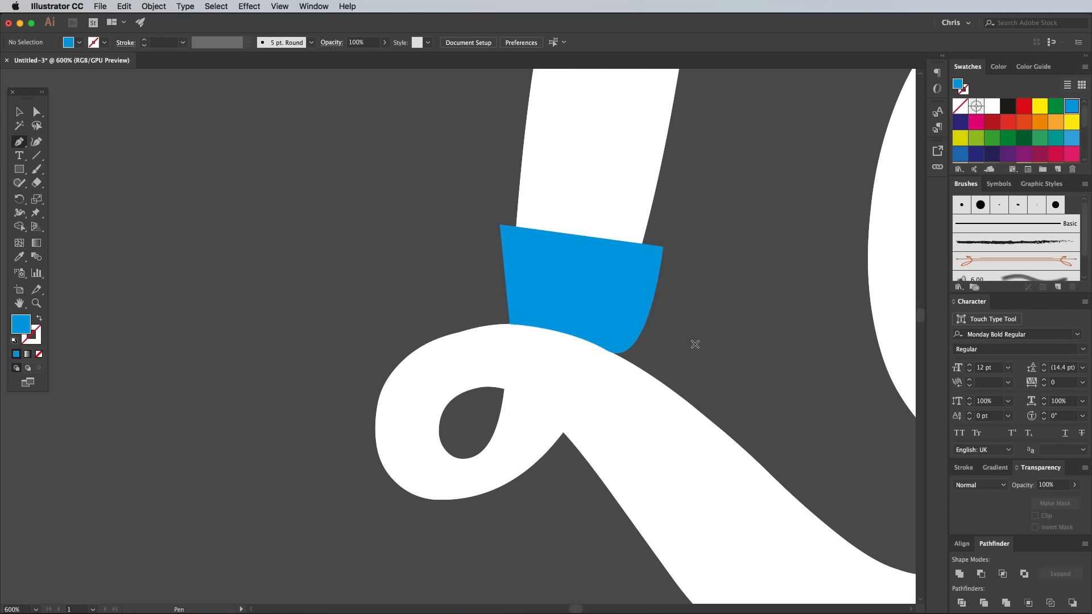
Draw a second closed Pen shape below the L's crossing stroke, covering the part of the loop that passes underneath
left_click(505, 389)
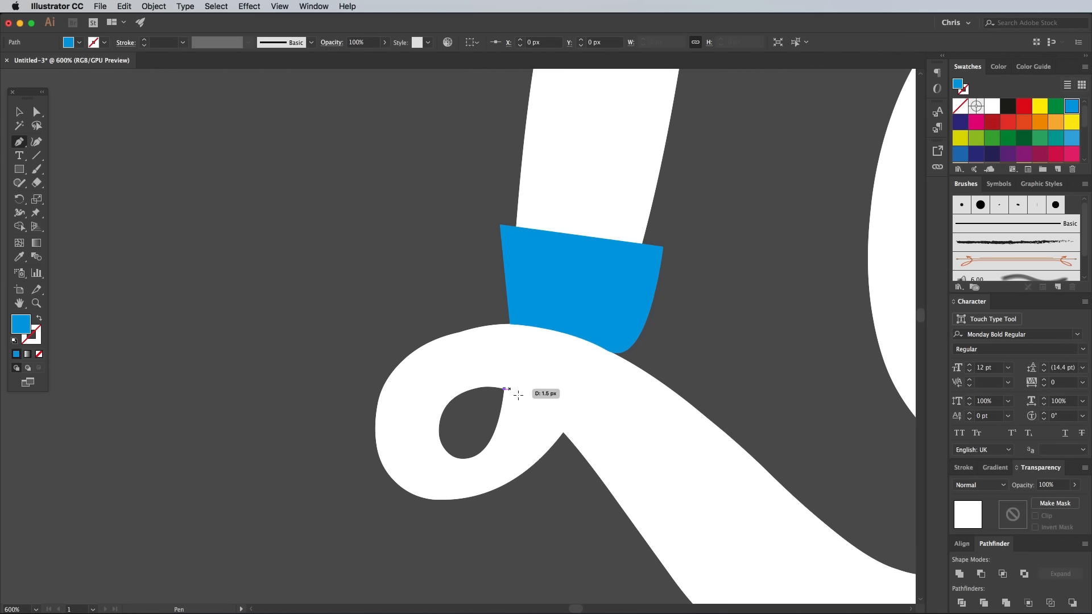
left_click_drag(564, 432, 584, 462)
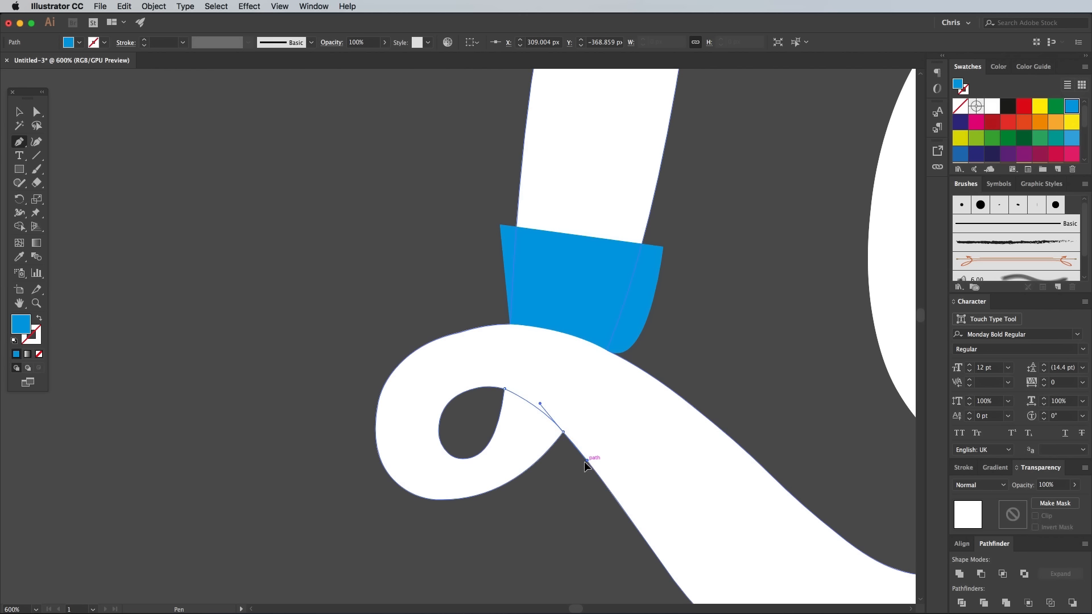
left_click(500, 516)
left_click_drag(466, 445, 505, 392)
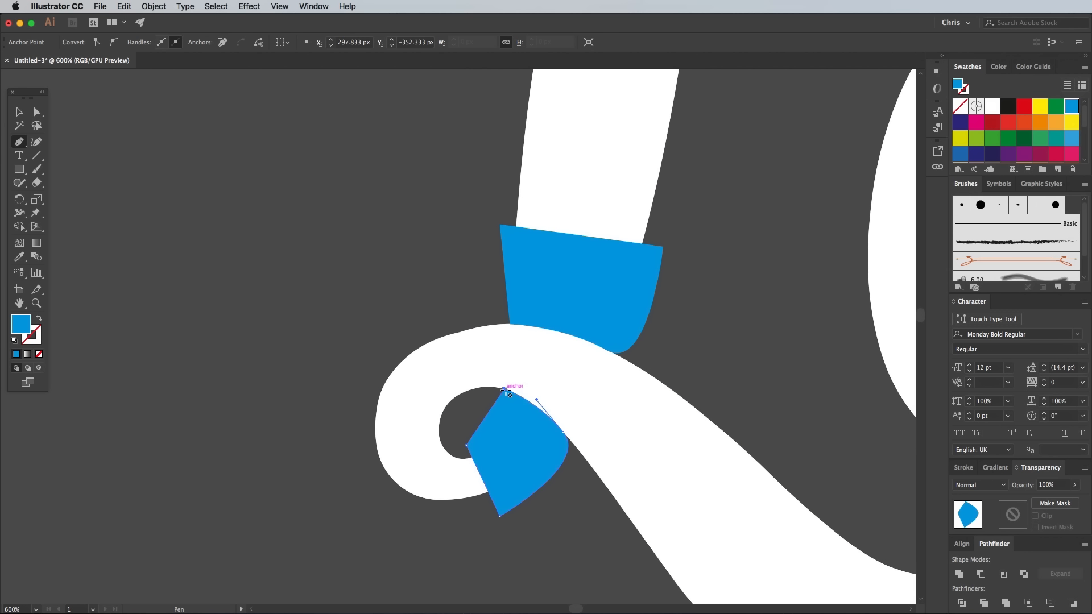
left_click(734, 356, "ctrl")
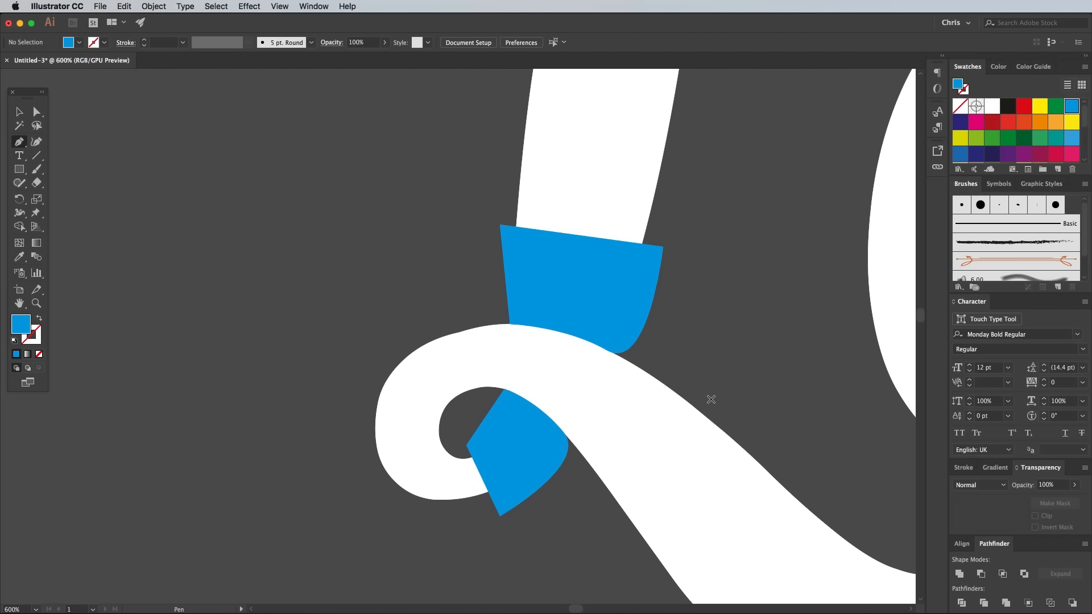
Draw a closed Pen shape over the lower inner curve of the o, following the edge of the stroke that crosses it
left_click_drag(789, 307, 161, 370)
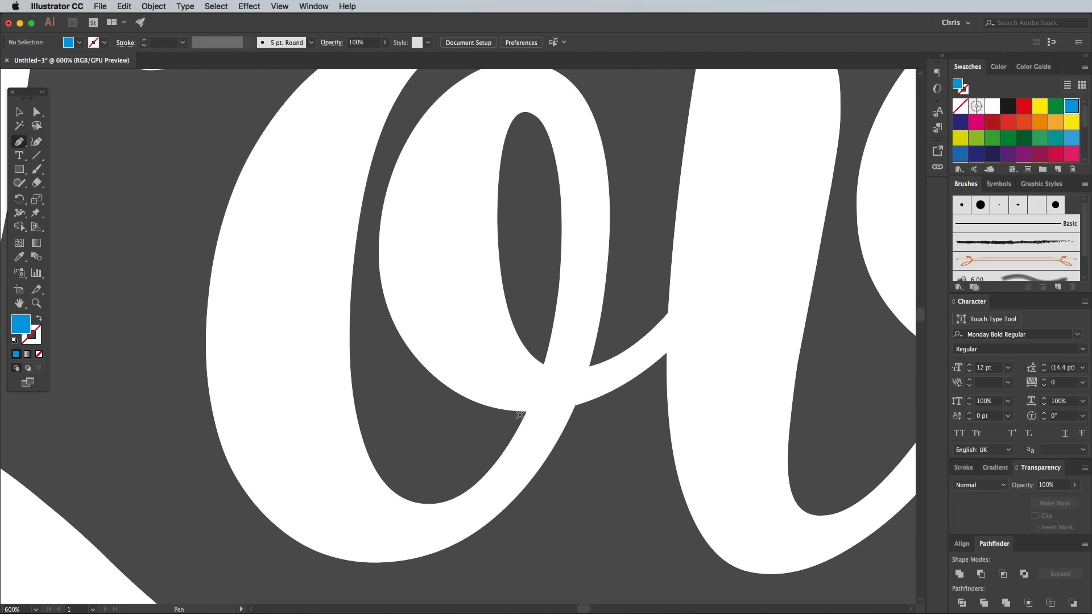
left_click(544, 365)
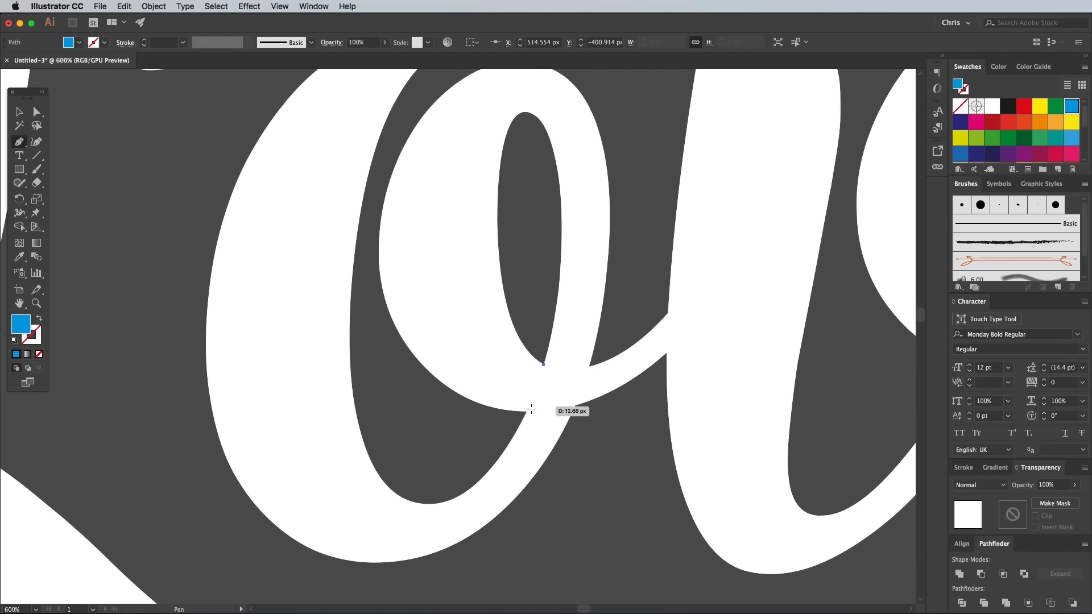
left_click(527, 409)
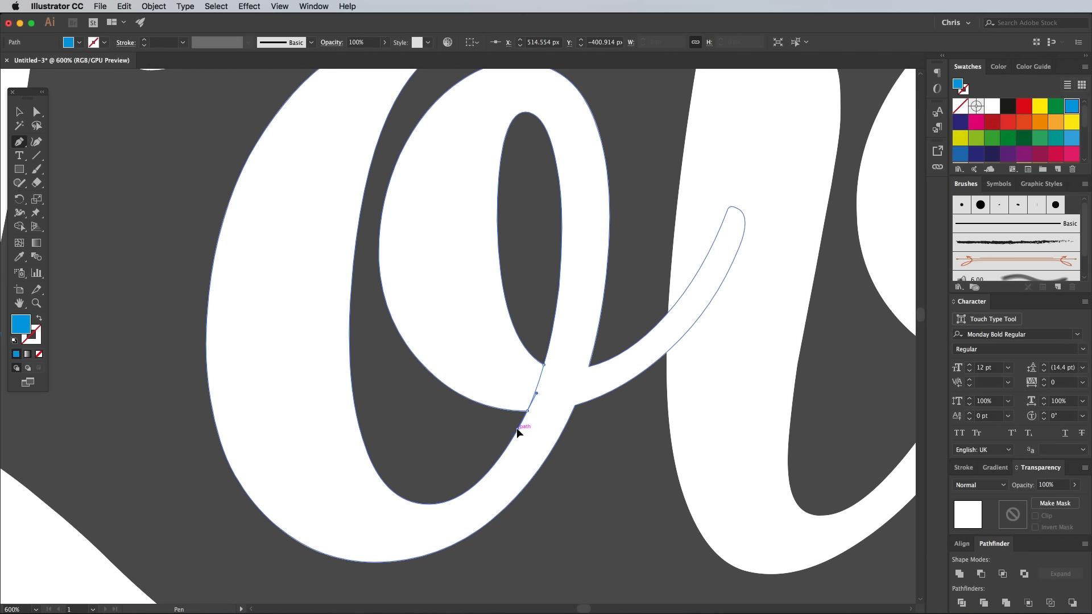
left_click_drag(516, 428, 518, 428)
left_click(458, 410)
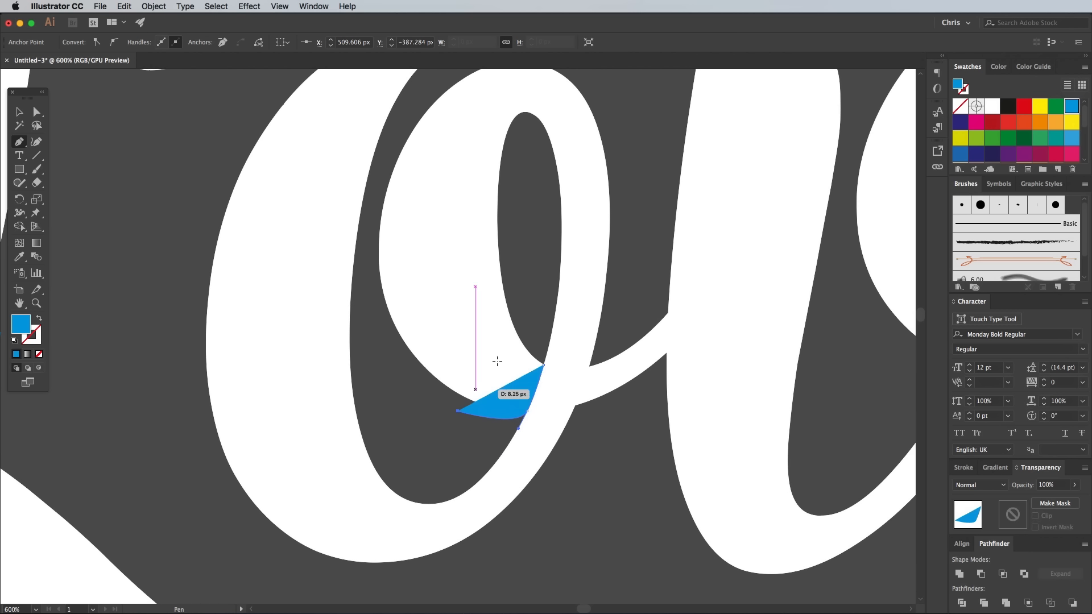
left_click(515, 313)
left_click(543, 365)
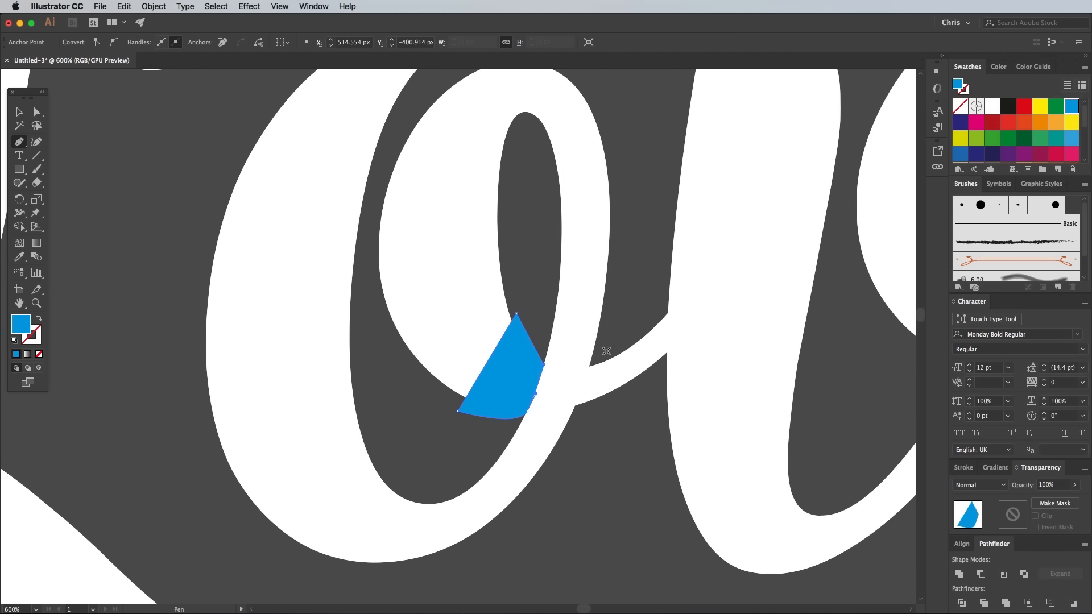
left_click(620, 340, "super")
Draw a closed Pen shape over the o's exit stroke, following the outer edge of the loop that crosses it, and deselect it
left_click(575, 395, "super")
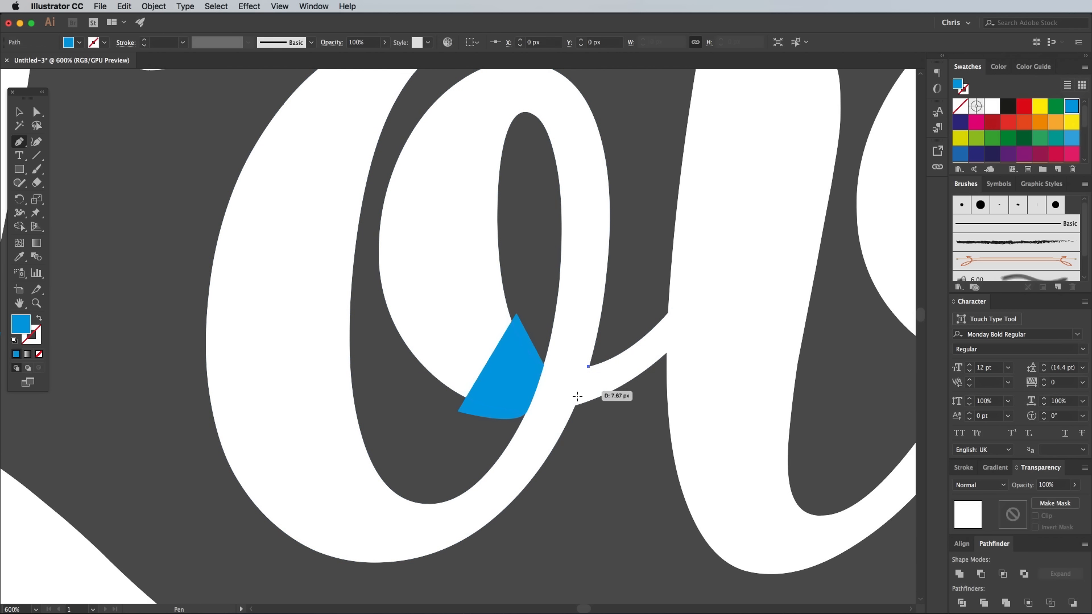
left_click_drag(575, 406, 571, 417)
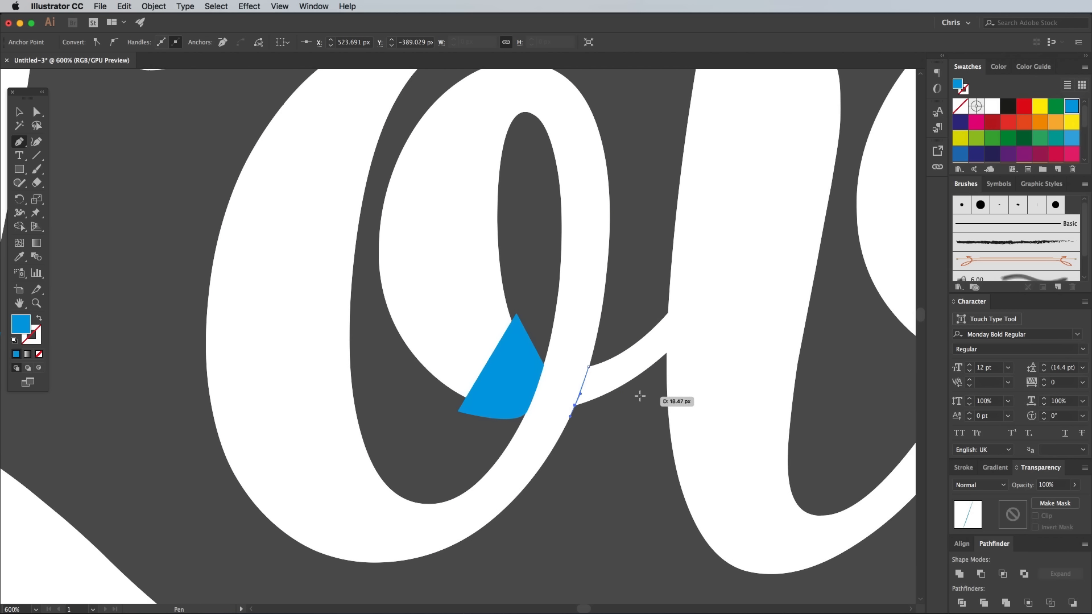
left_click(645, 389)
left_click(628, 325)
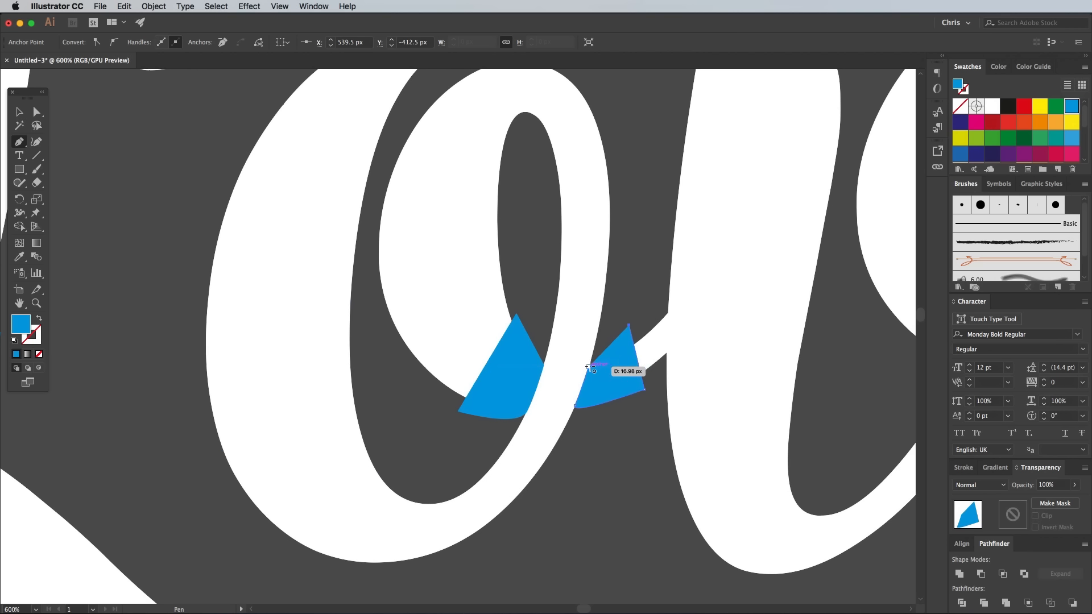
left_click(621, 411, "super")
In Outline view, start a Pen path along the lower edge of the o's tail, from the v's outer edge to the tail's rounded tip
scroll(628, 418, "right", 6)
scroll(628, 418, "up", 2)
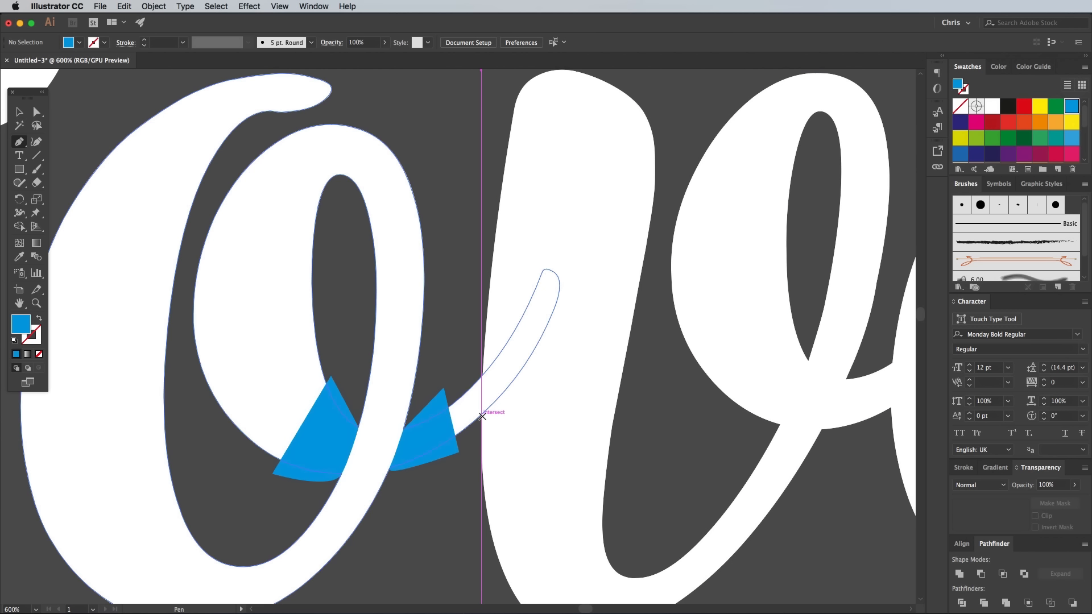
key("super+y")
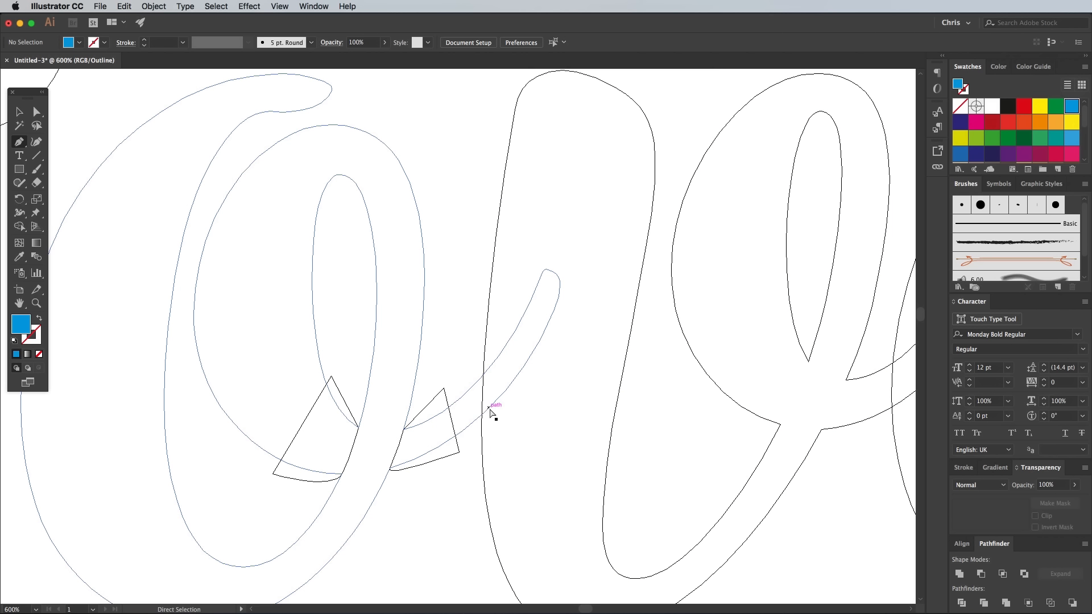
scroll(491, 410, "up", 2)
left_click(489, 438)
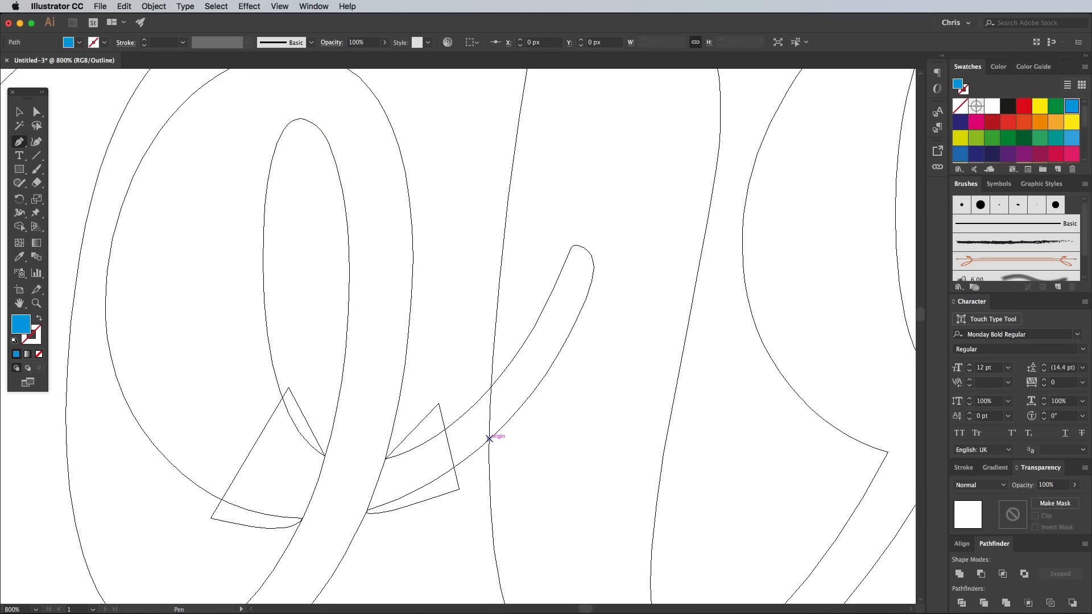
left_click_drag(593, 276, 619, 180)
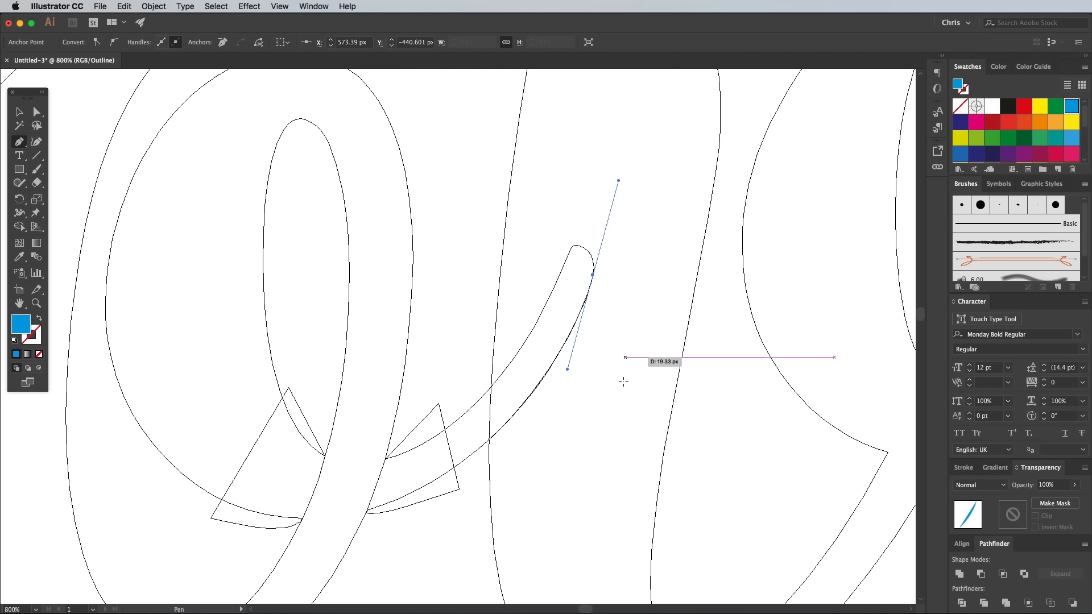
left_click(593, 275)
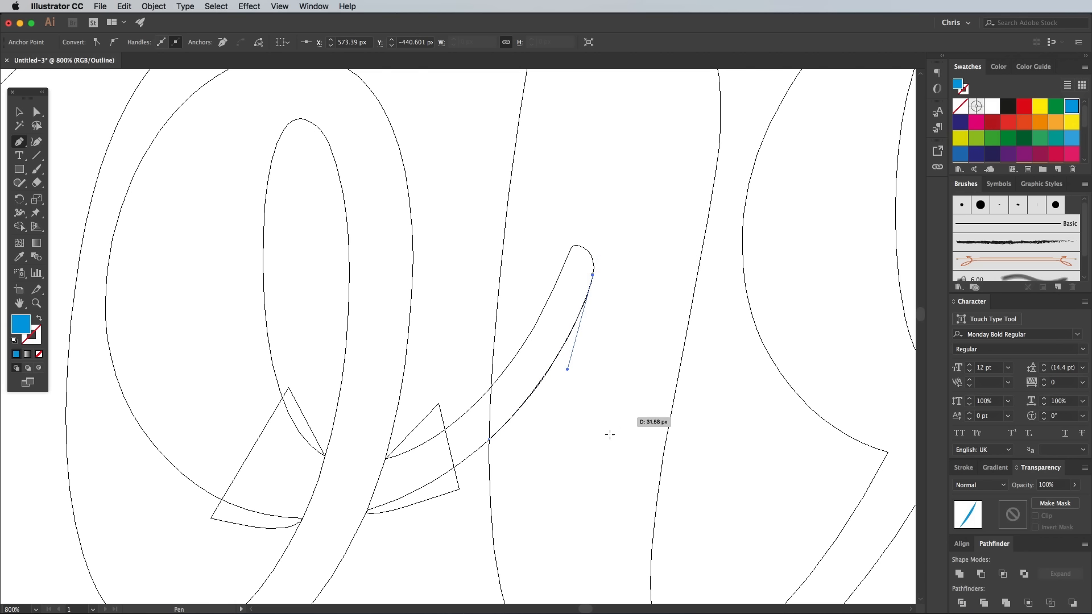
Close the path with a broad curve across the v's stem back to the o's tail, and return to Preview view
key("space")
left_click_drag(553, 509, 550, 355)
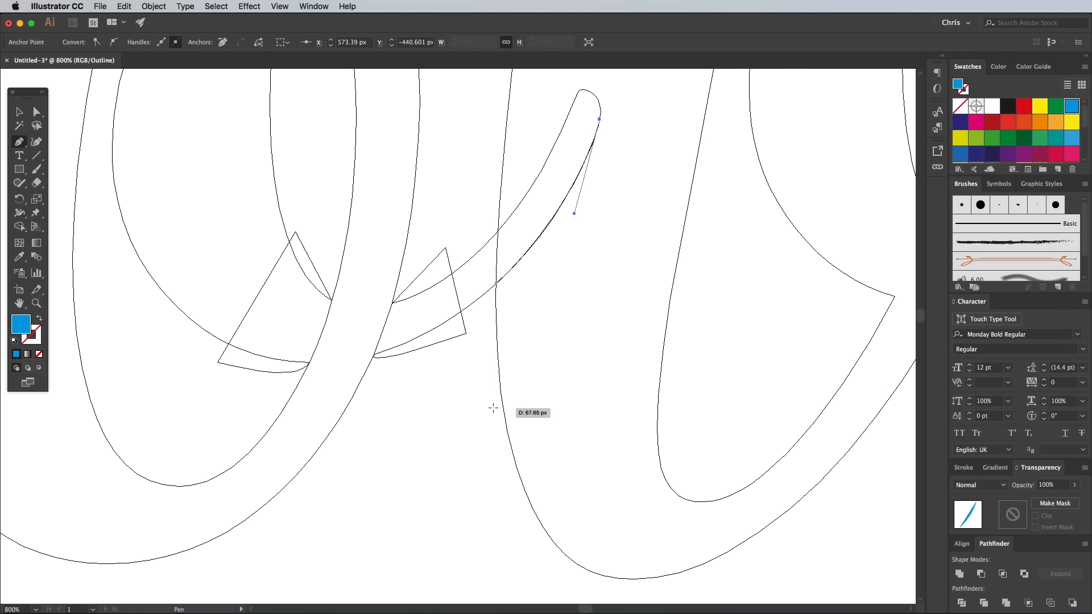
left_click_drag(493, 400, 268, 502)
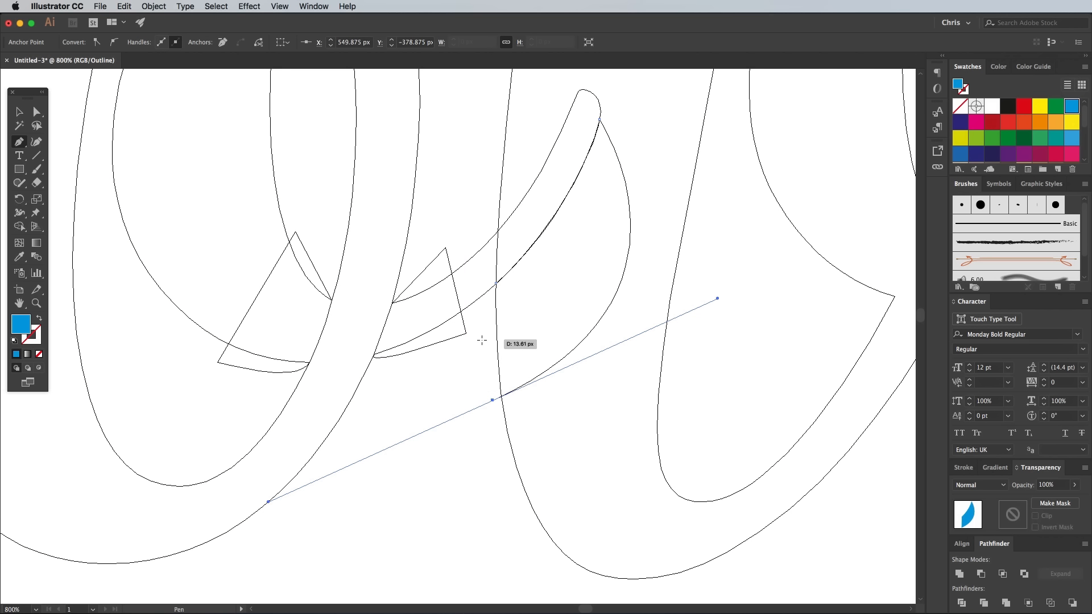
left_click(492, 400)
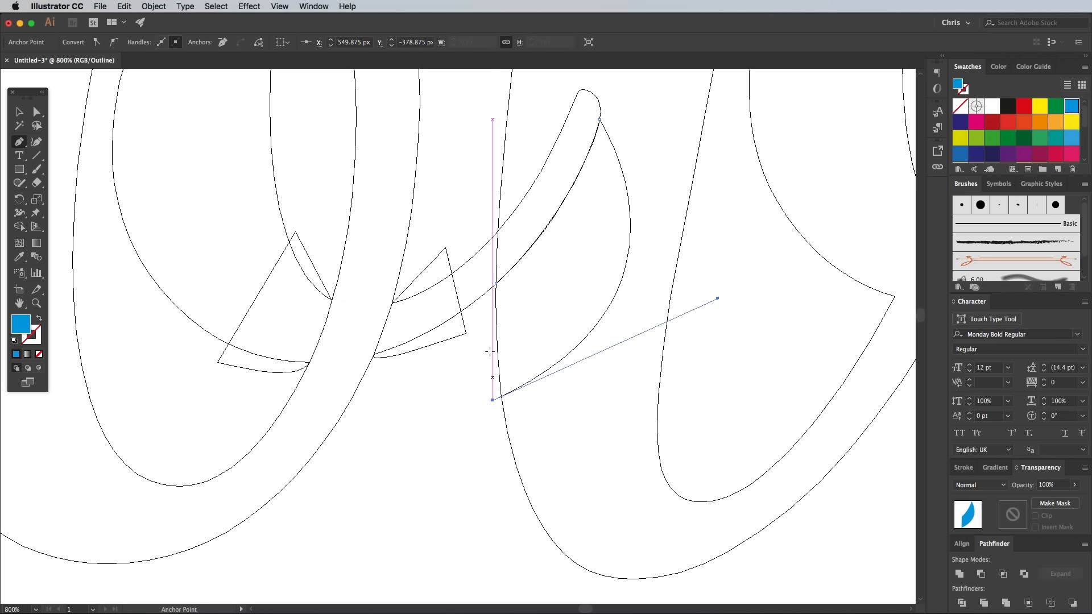
left_click(495, 284)
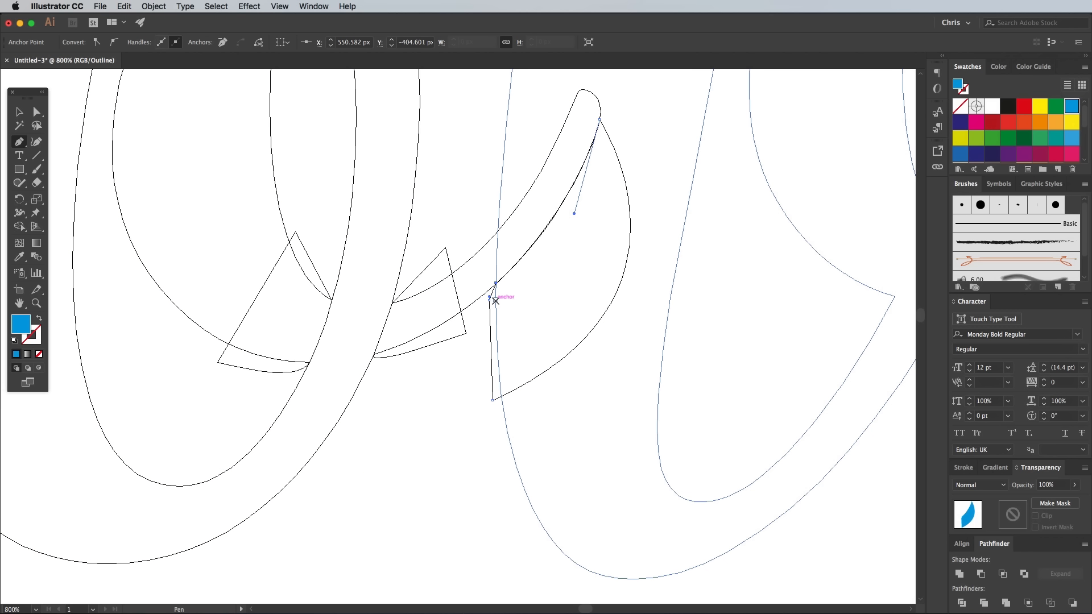
key("ctrl+y")
Draw a closed Pen shape over the e-like loop's thin stroke just above the crossing, with its lower edge following the crossing stroke
left_click(750, 325, "super")
left_click_drag(780, 268, 448, 398)
left_click(601, 340)
left_click_drag(649, 365, 675, 369)
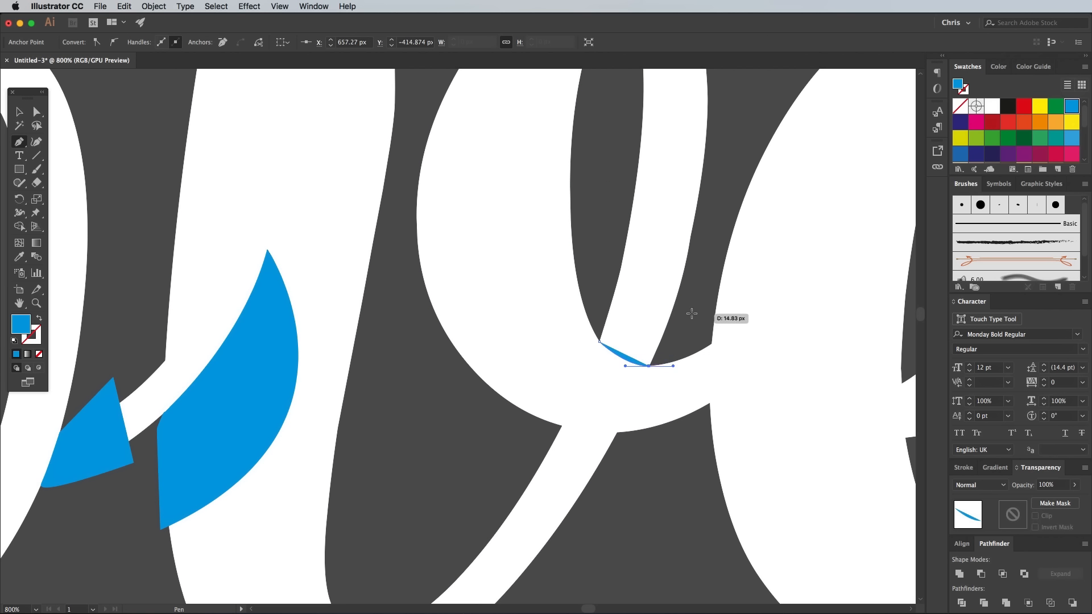
left_click(693, 313)
left_click(607, 278)
left_click(600, 341)
left_click(587, 318, "super")
Draw a closed Pen shape over the v's thin stroke just below the crossing, following the crossing stroke's lower edge, and deselect it
left_click(563, 425)
left_click_drag(620, 432, 643, 434)
left_click(584, 534)
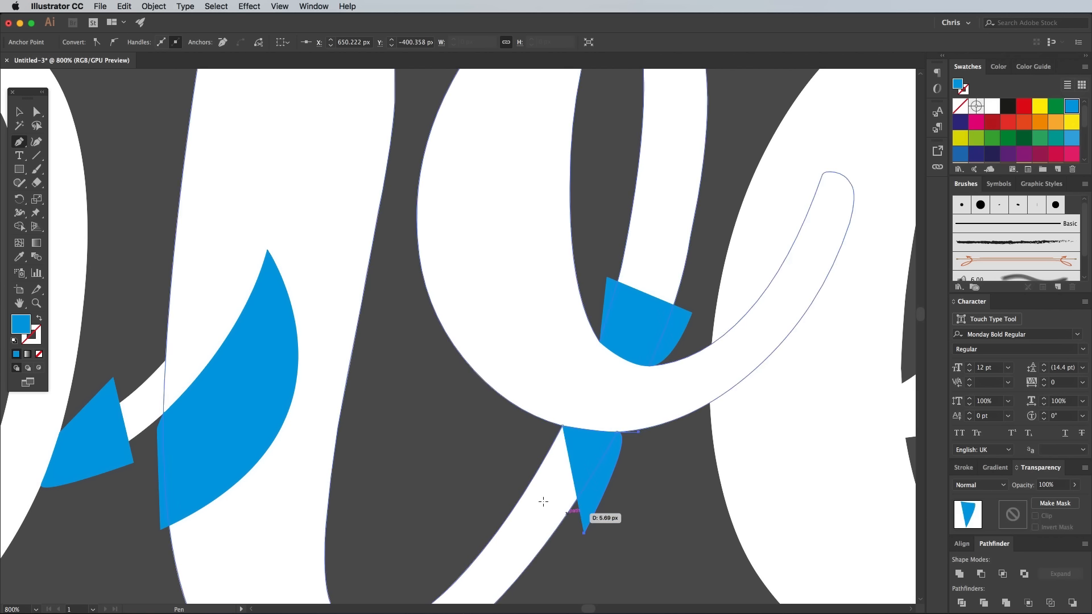
left_click(501, 494)
left_click(562, 425)
left_click(684, 468, "super")
Draw a closed Pen shape over the e's lower bowl beneath its crossing stroke, curving through the thick stroke, and deselect it
mouse_move(813, 389)
left_mouse_down()
mouse_move(500, 418)
mouse_move(506, 278)
left_mouse_up()
left_click(599, 327)
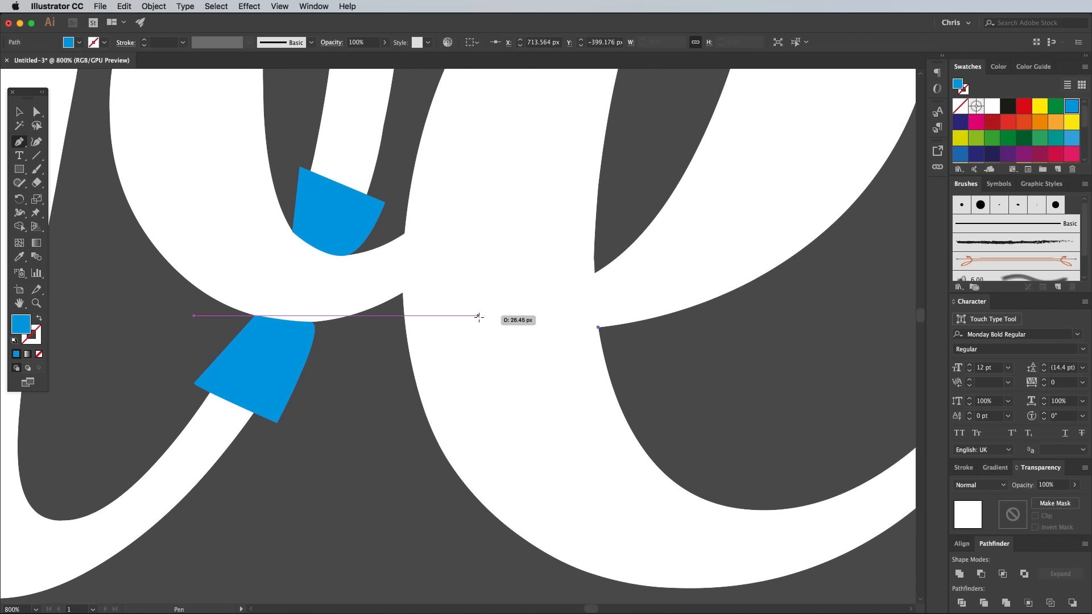
left_click_drag(484, 323, 456, 318)
left_click(484, 323)
left_click_drag(654, 432, 803, 388)
left_click(654, 433)
left_click(598, 328)
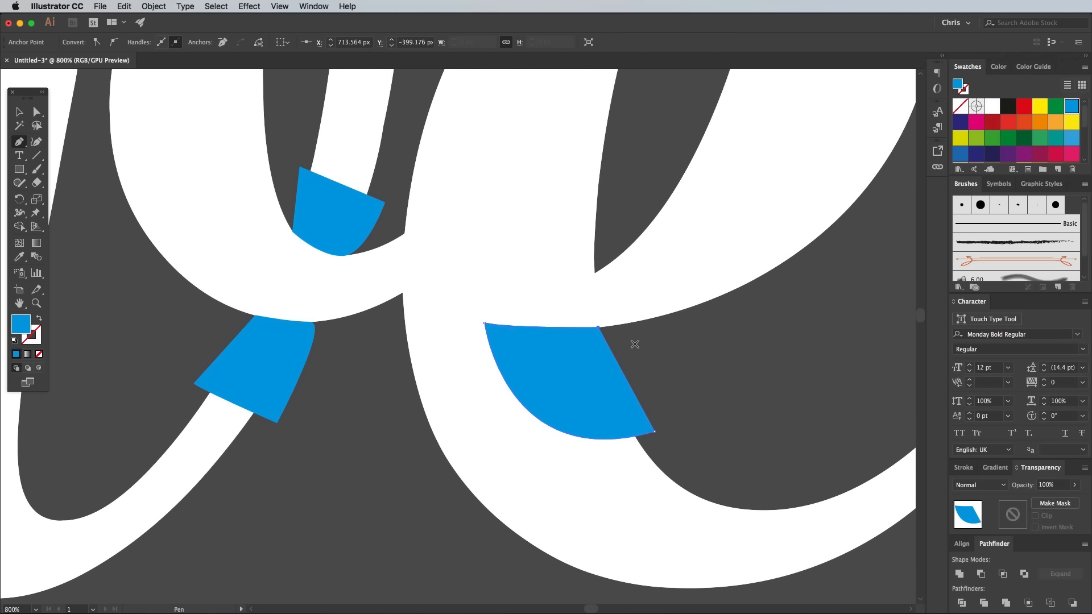
left_click(635, 345, "super")
Select all the blue overlap shapes by colour with the Magic Wand and combine them into a compound path
key("super+minus")
key("super+minus")
left_click_drag(467, 375, 709, 414)
key("super+minus")
key("super+minus")
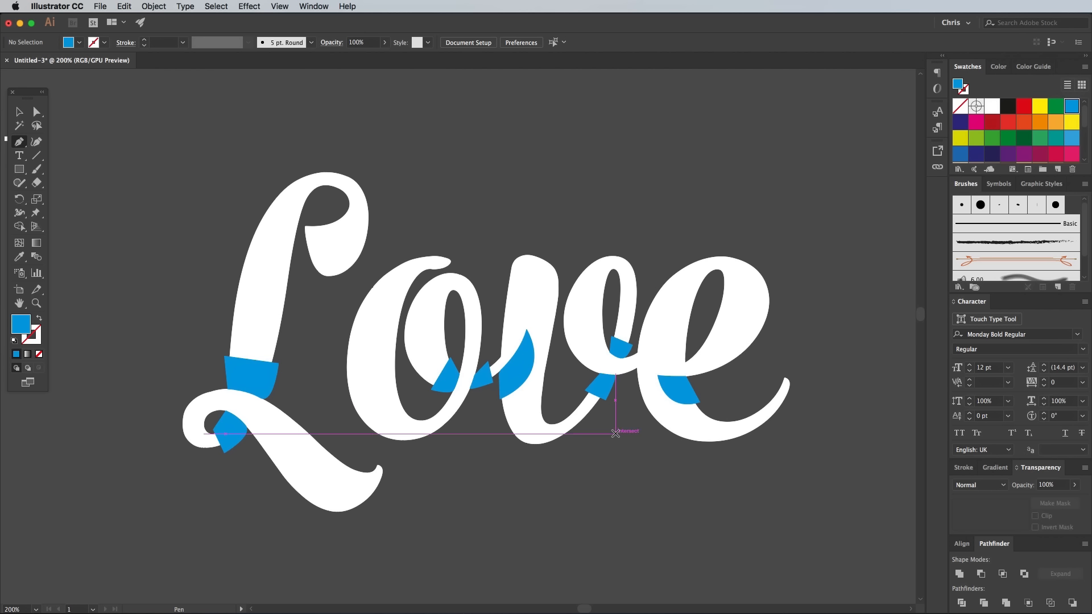
key("y")
left_click(243, 371)
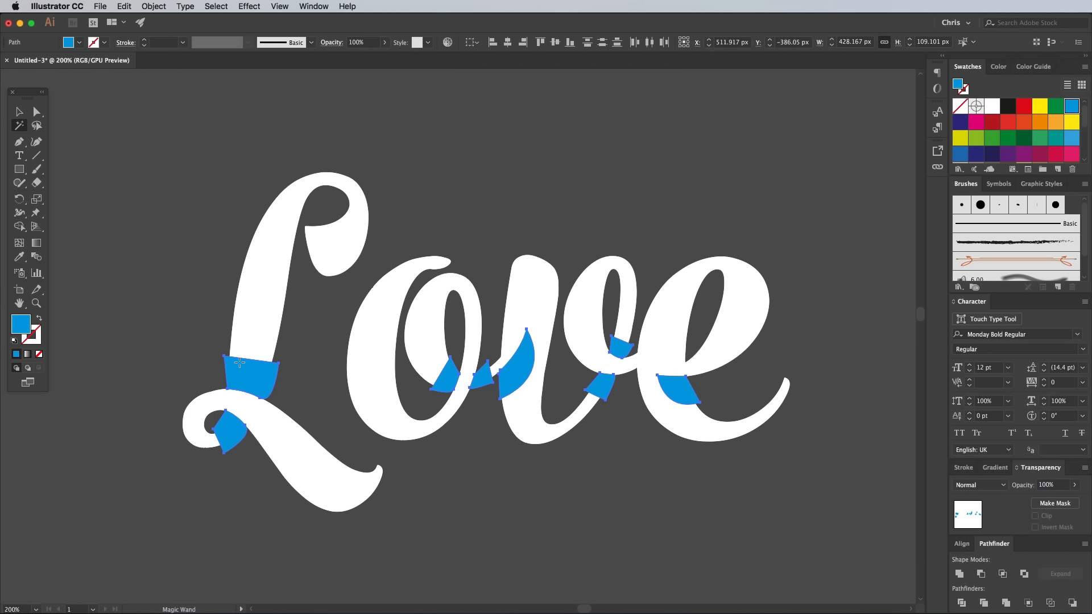
left_click(152, 7)
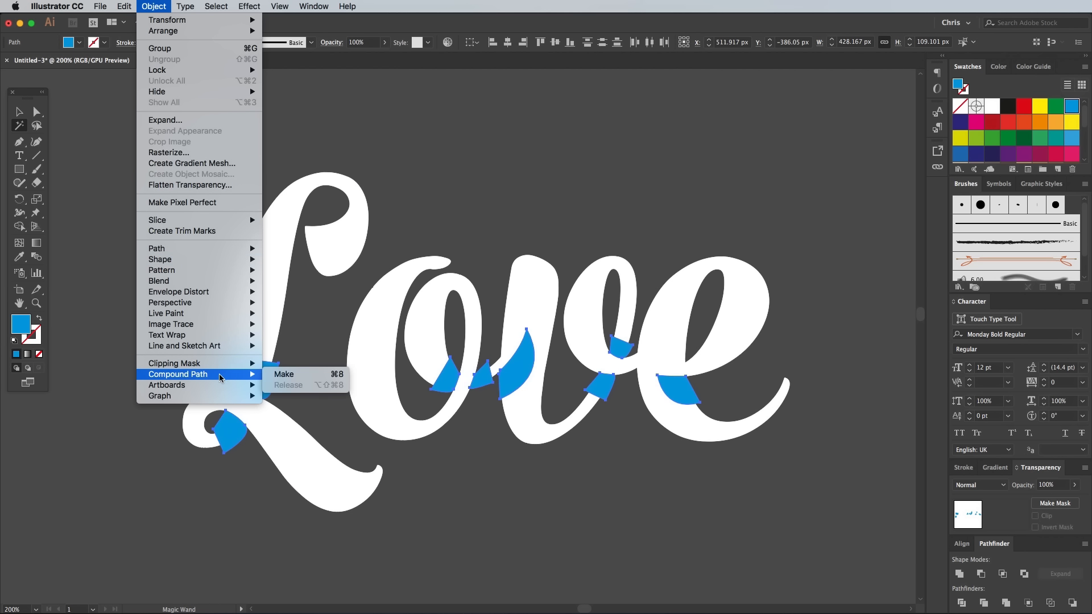
left_click(277, 375)
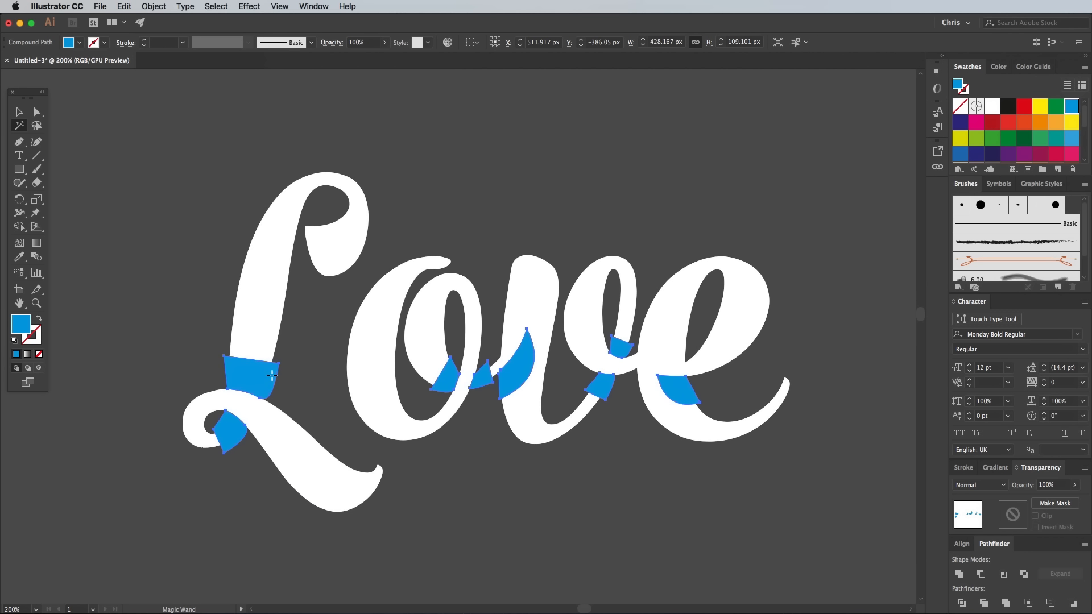
Ungroup the white "Love" lettering and combine its letters into a single compound path
key("v")
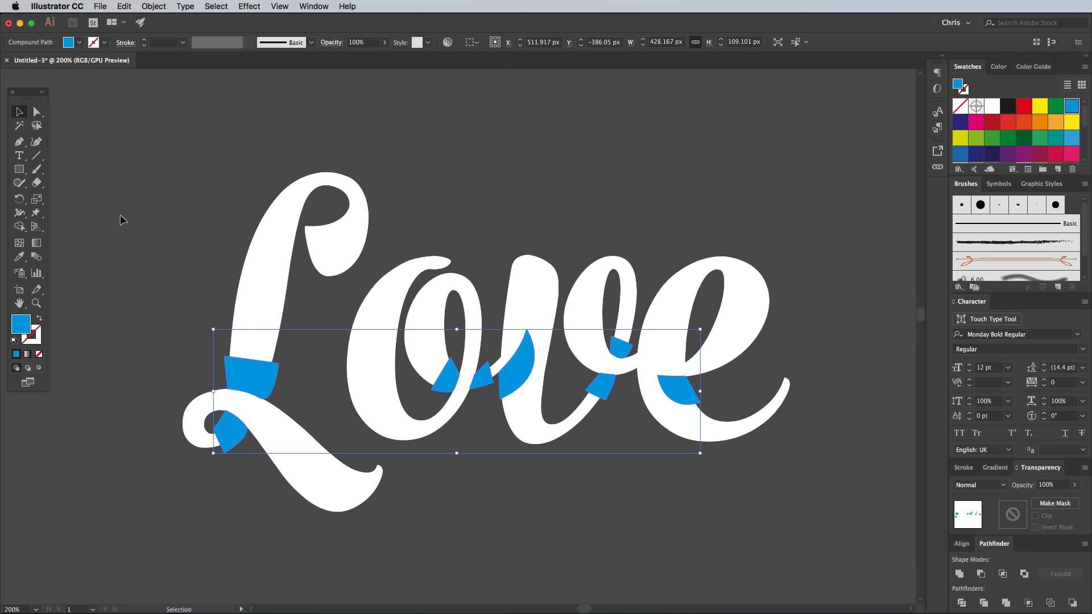
left_click(121, 214)
left_click(251, 283)
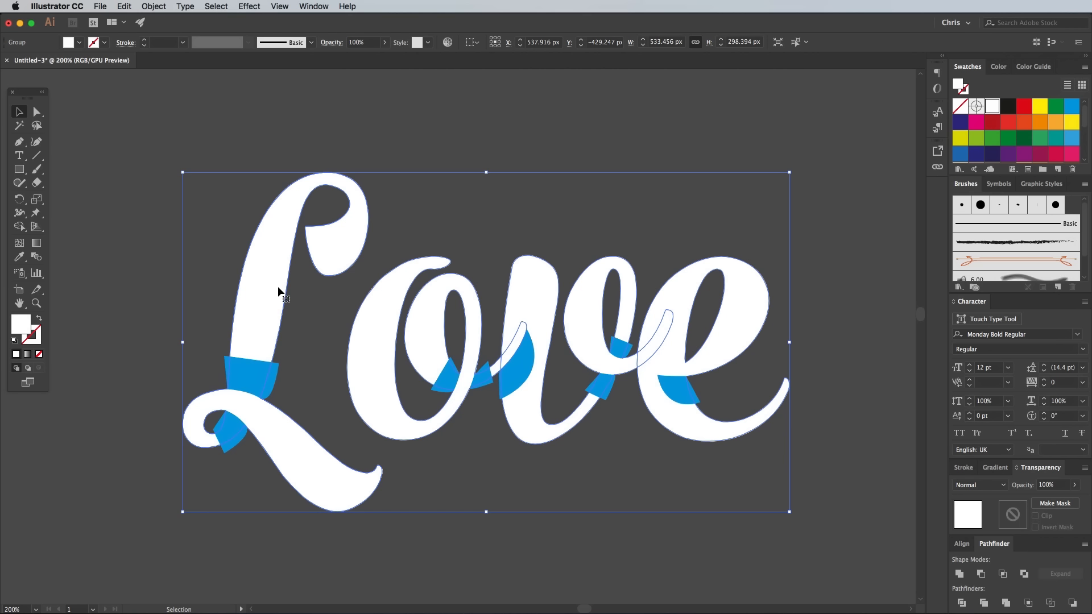
right_click(267, 285)
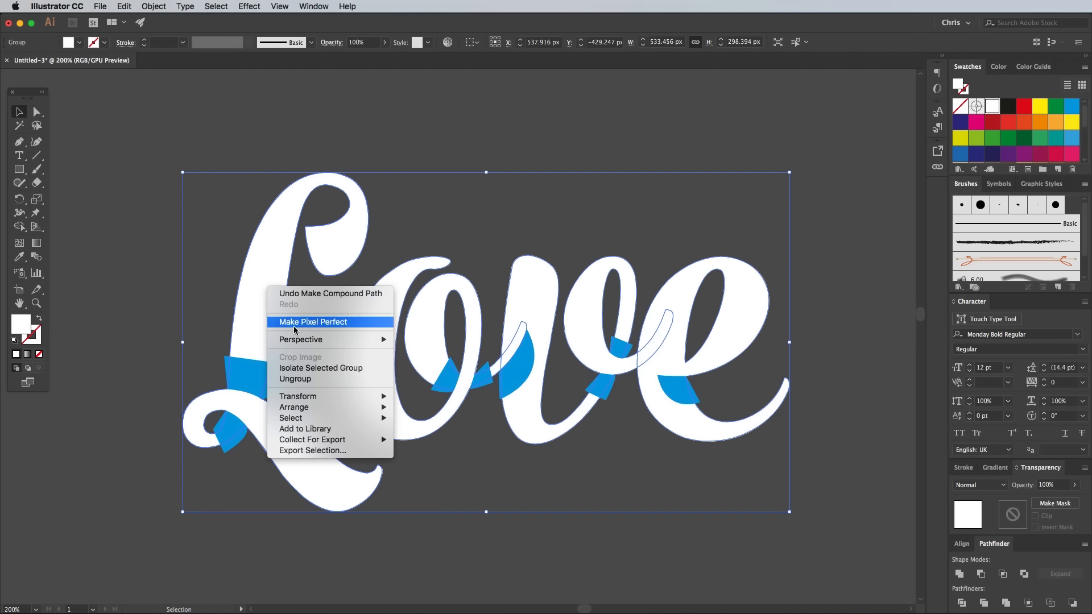
left_click(296, 378)
left_click(150, 6)
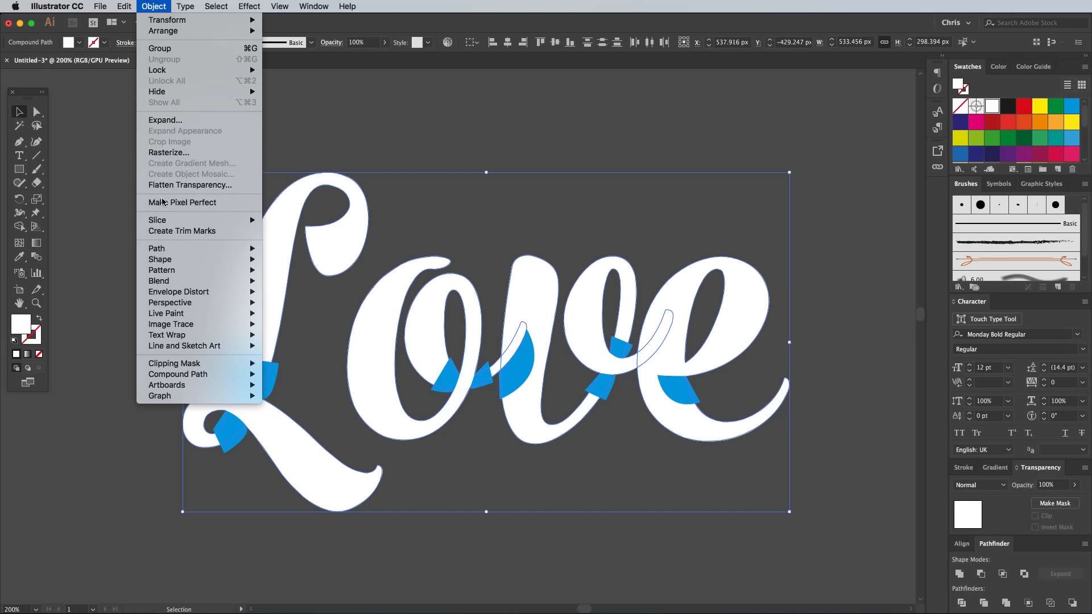
mouse_move(191, 375)
left_click(281, 377)
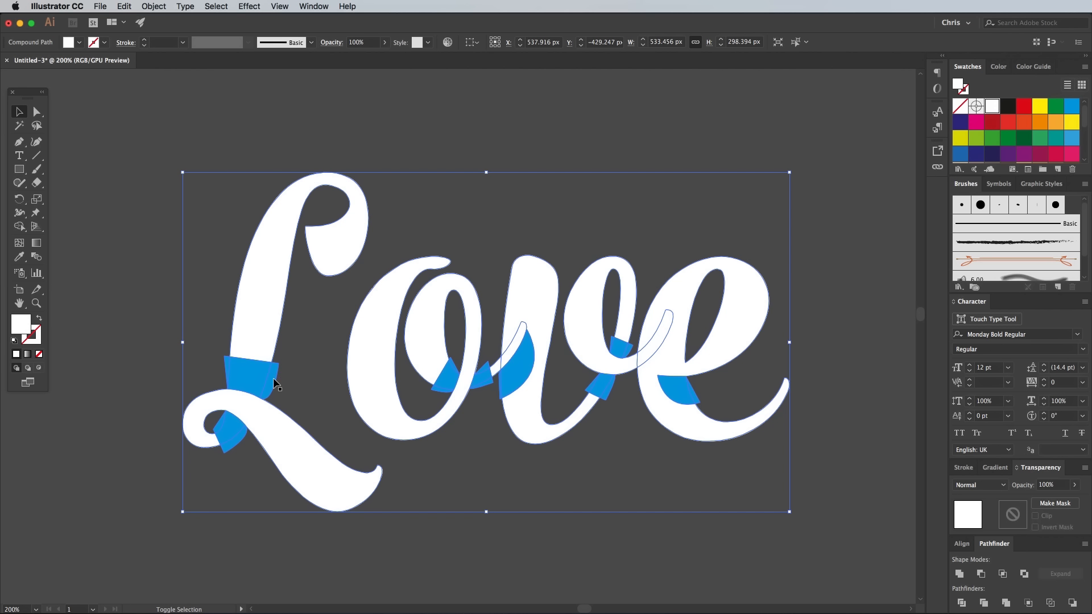
Intersect the blue compound path with the lettering and fill the resulting pieces with the white-to-black gradient swatch
left_click(275, 383, "shift")
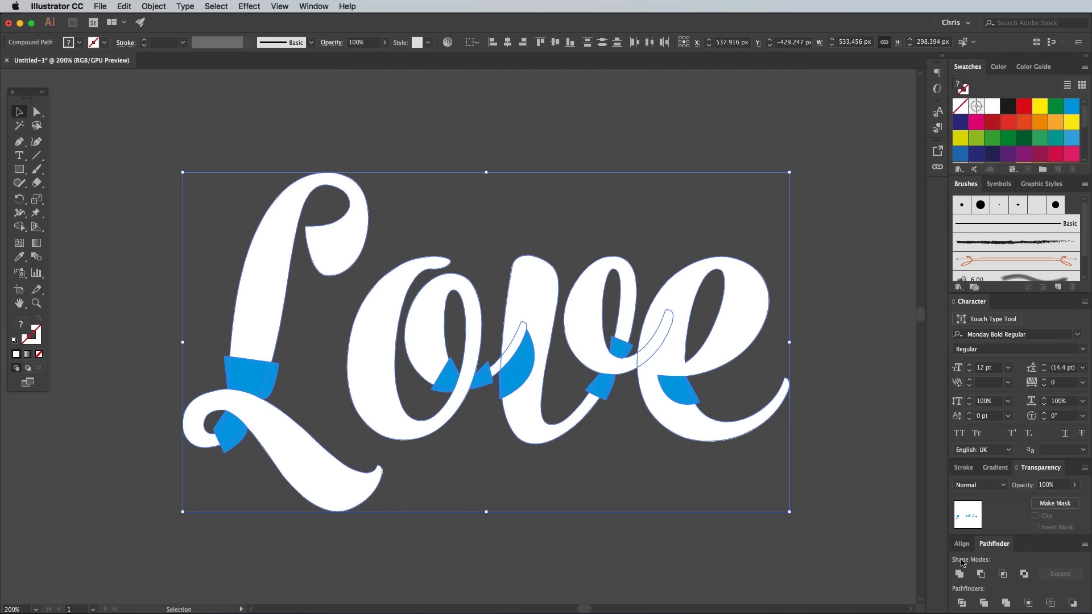
left_click(1002, 574)
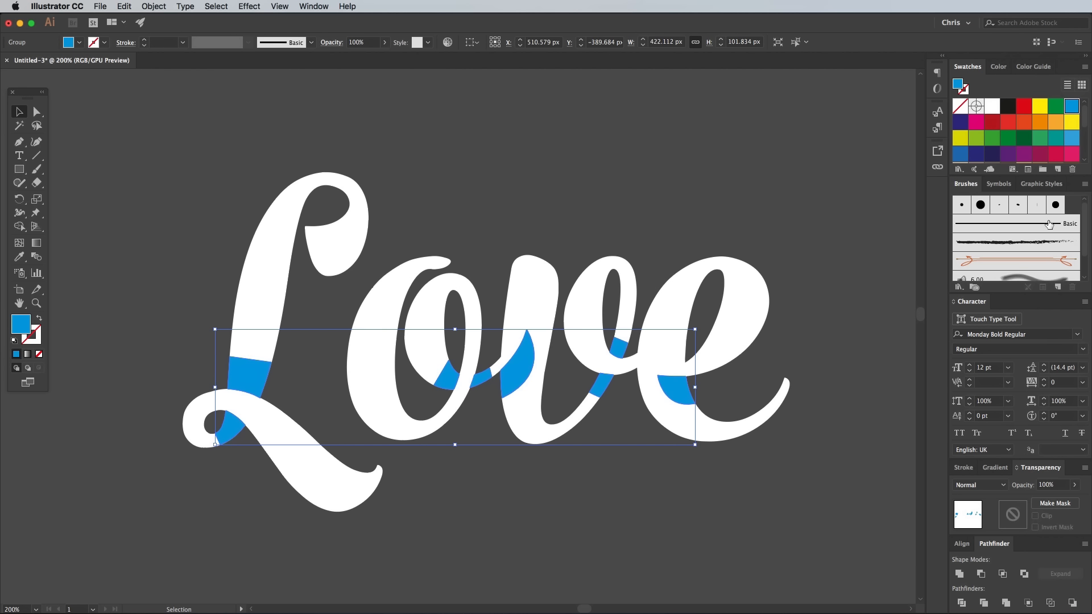
scroll(1087, 121, "down", 5)
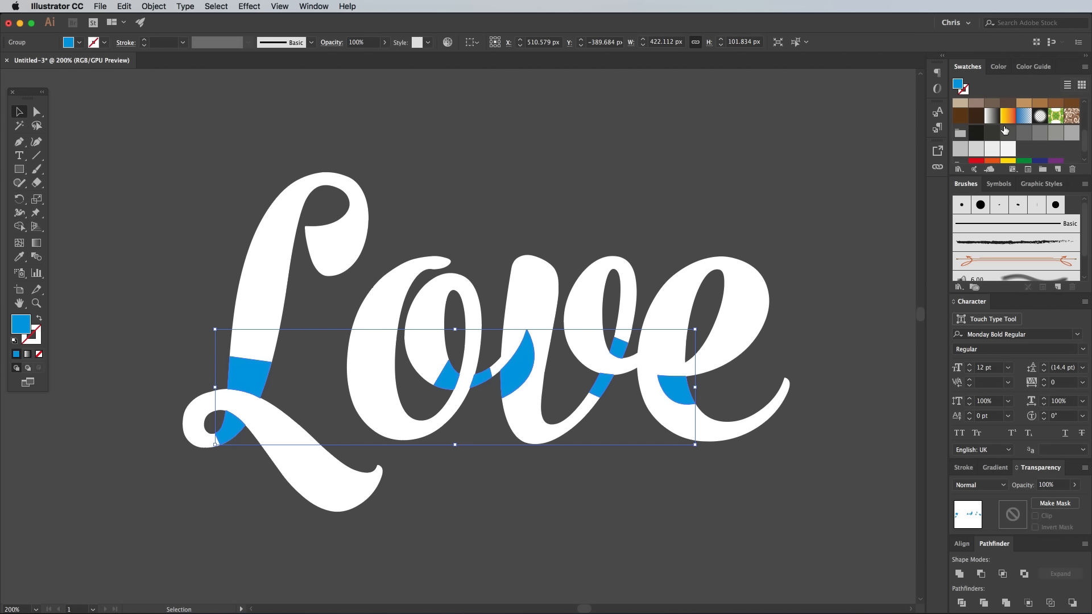
left_click(992, 118)
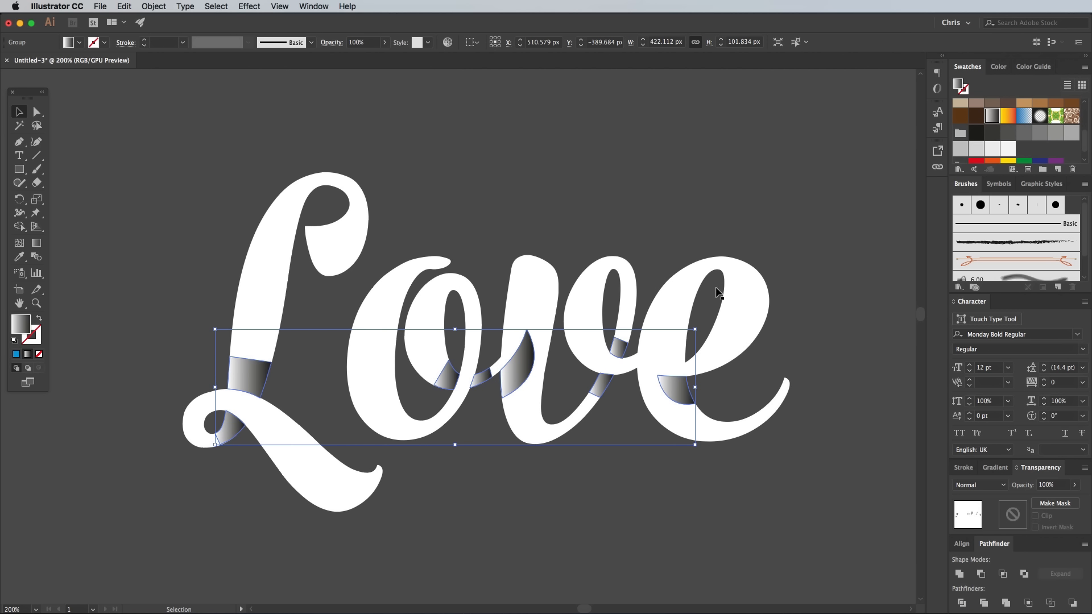
Ungroup the gradient-filled overlap pieces and deselect them
right_click(252, 377)
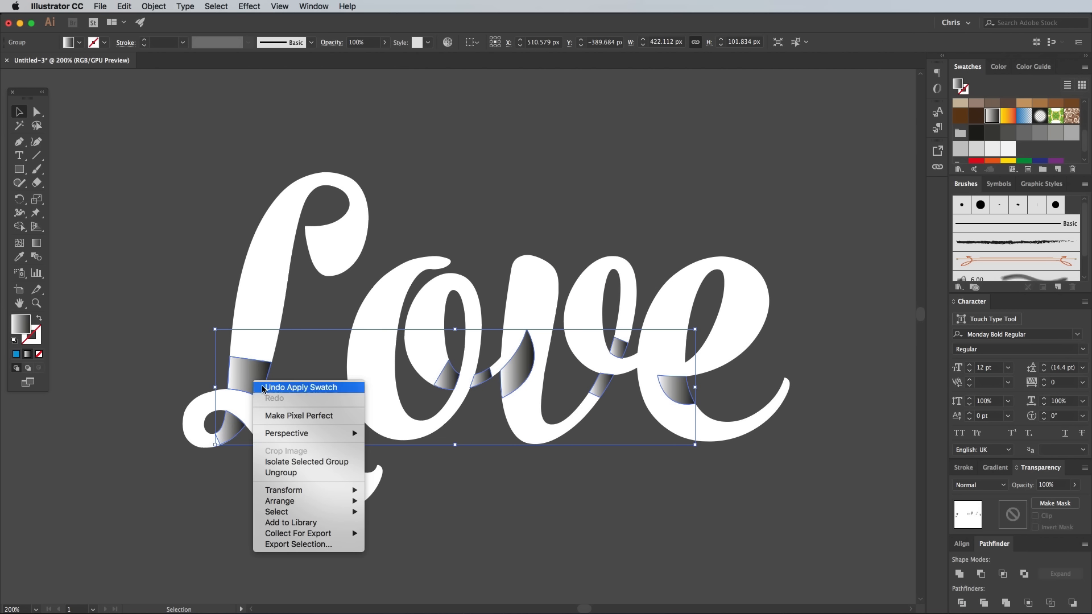
left_click(278, 473)
left_click(179, 360)
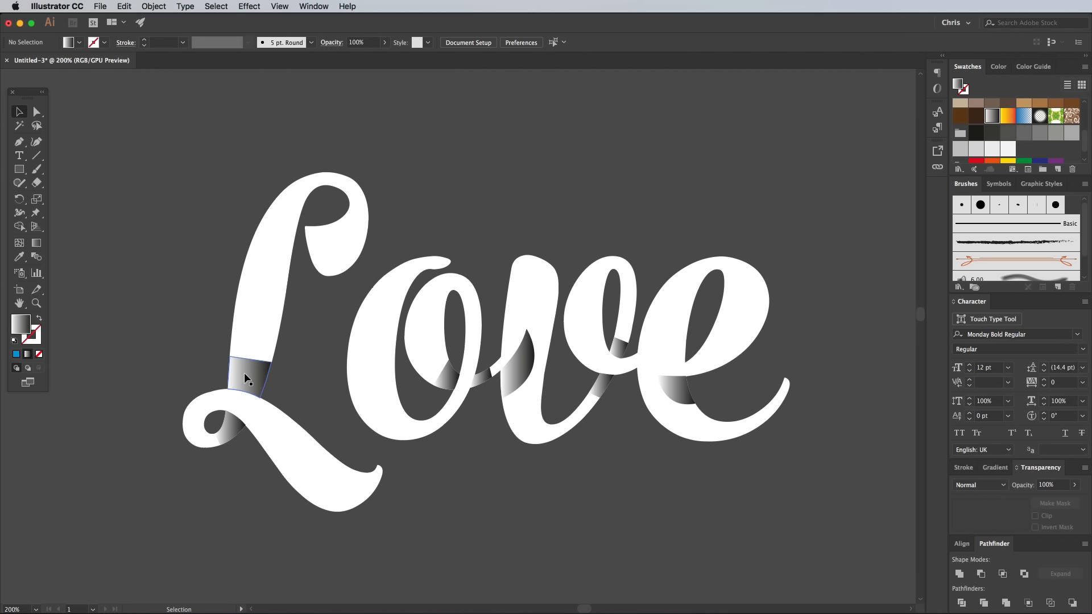
Redirect the gradient on the L's stem piece so it runs from white at its upper edge to dark at the crossing stroke
left_click(247, 372)
key("super+equal")
key("super+equal")
key("super+equal")
key("super+equal")
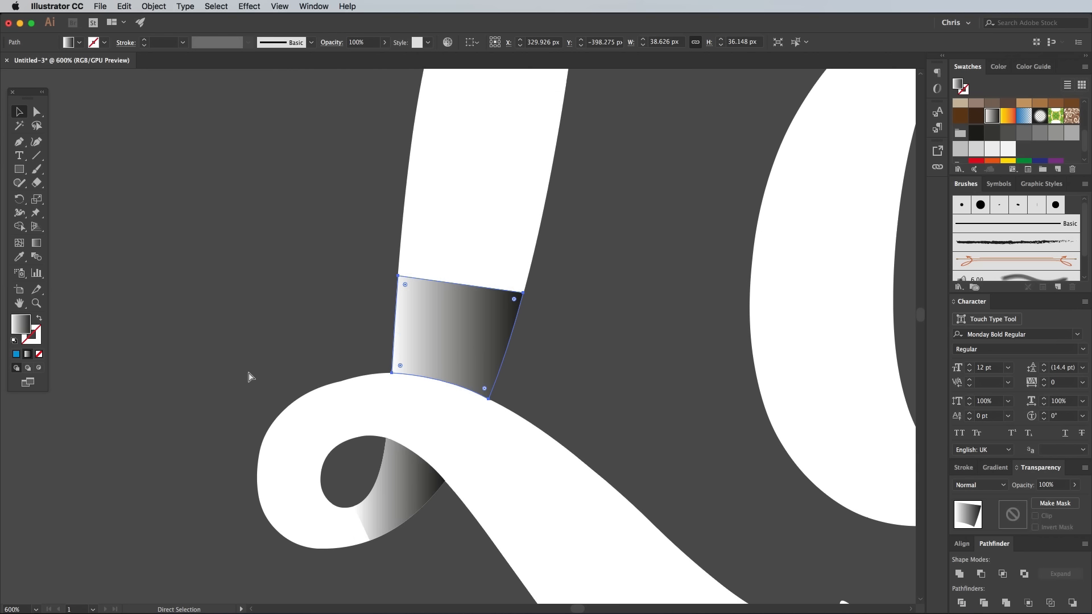
left_click(37, 245)
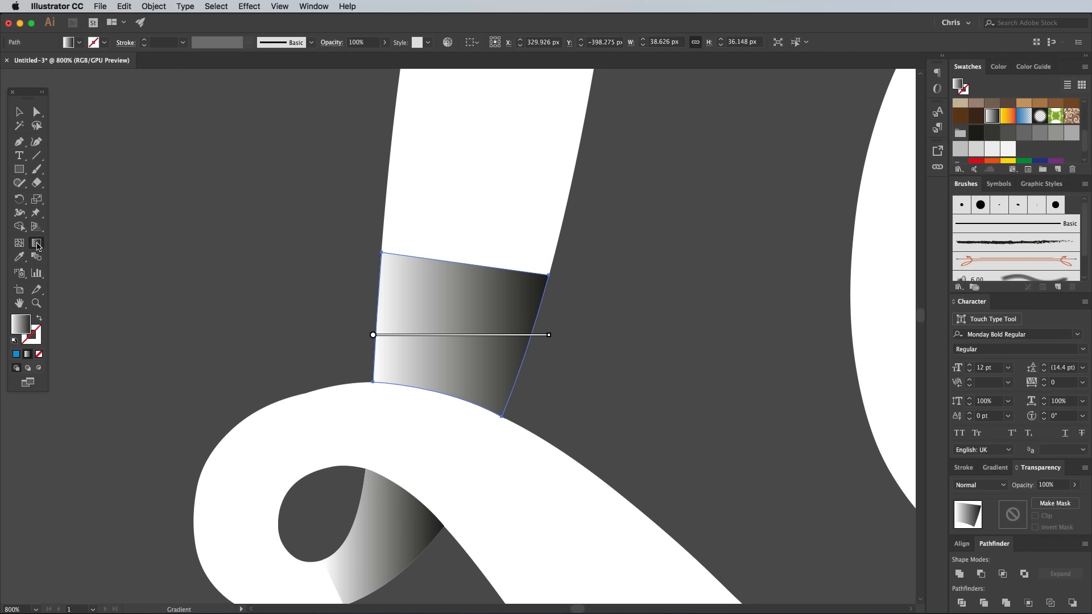
left_click_drag(455, 302, 430, 423)
key("v")
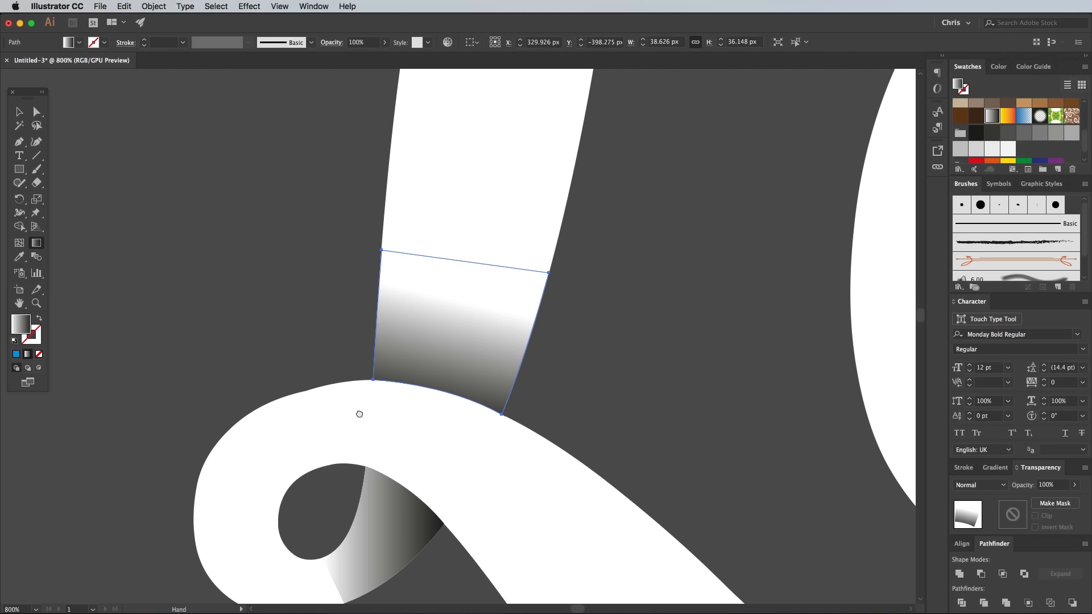
Redirect the gradient on the overlap piece in the L's loop so it darkens toward the crossing stroke
scroll(359, 419, "down", 5)
left_click(361, 409, "super")
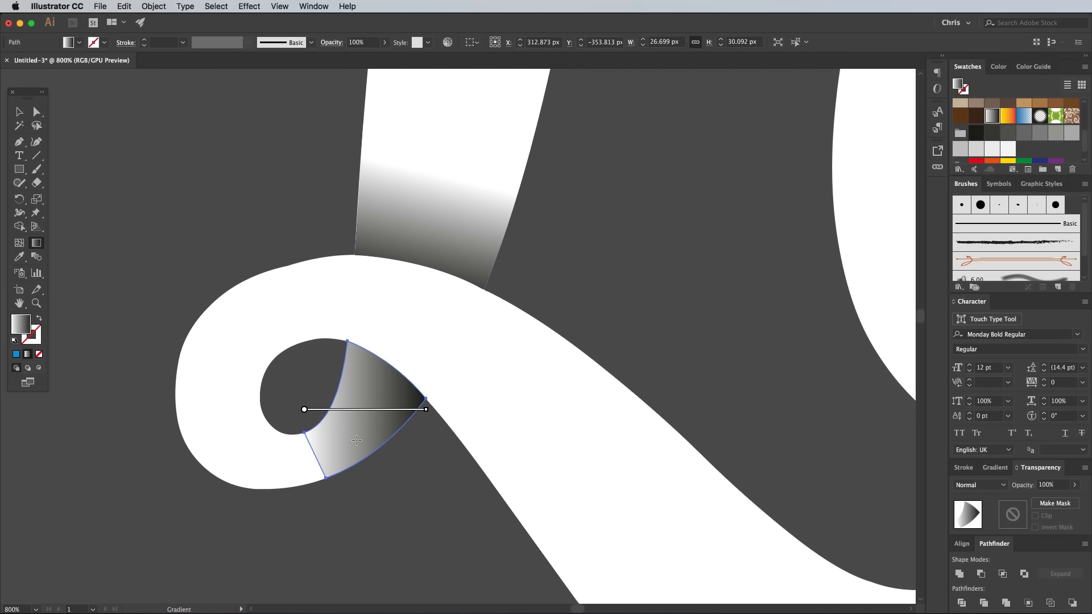
left_click_drag(357, 426, 406, 335)
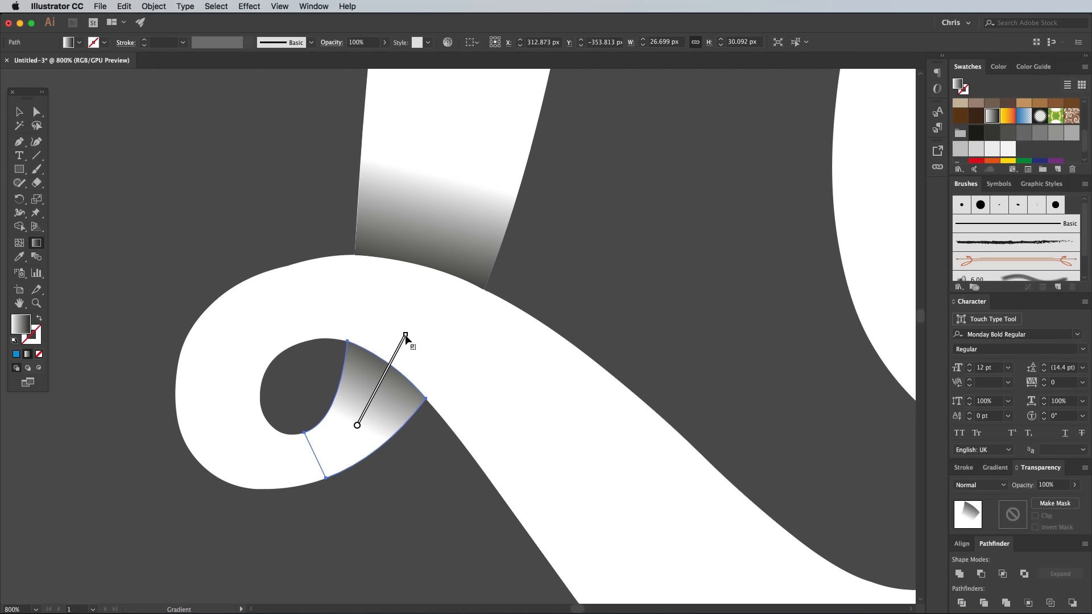
left_click(598, 261, "super")
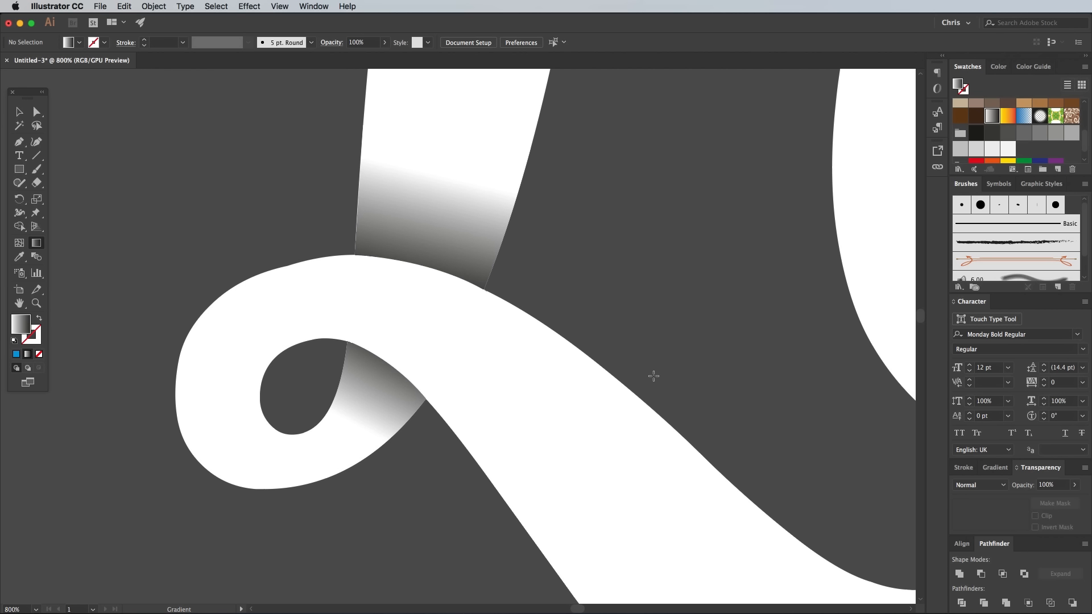
Redirect the gradients on the o's two overlap pieces so each is darkest against the stroke crossing between them
left_click_drag(792, 241, 234, 367)
mouse_move(629, 349)
left_mouse_down()
mouse_move(471, 350)
mouse_move(488, 344)
mouse_move(566, 382)
left_mouse_up()
left_click(505, 346)
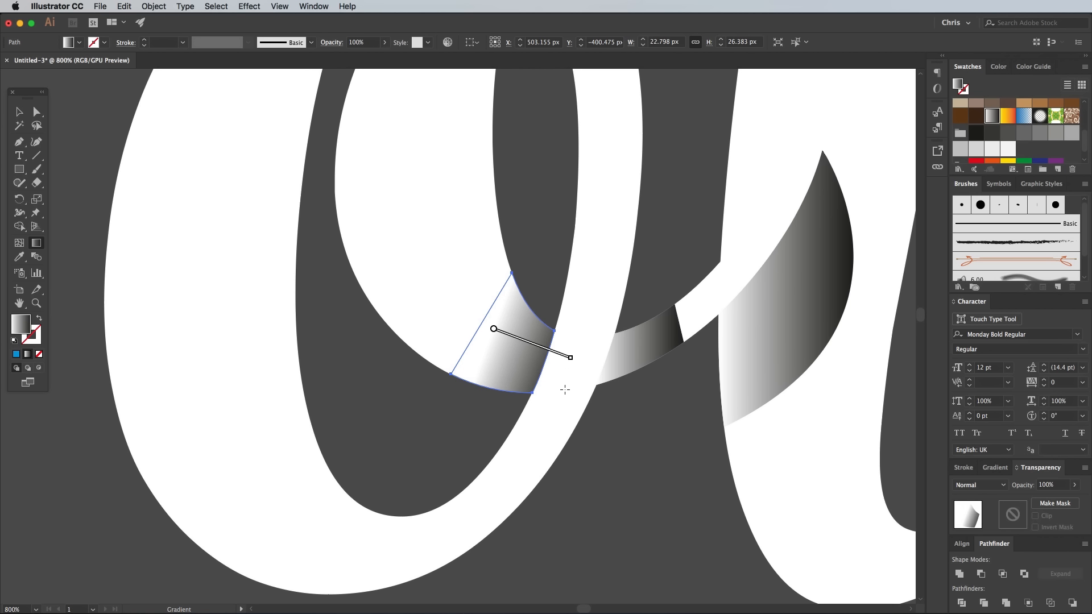
left_click(635, 357)
left_click_drag(658, 335, 592, 366)
left_click_drag(655, 349, 586, 356)
key("v")
left_click(594, 447, "super")
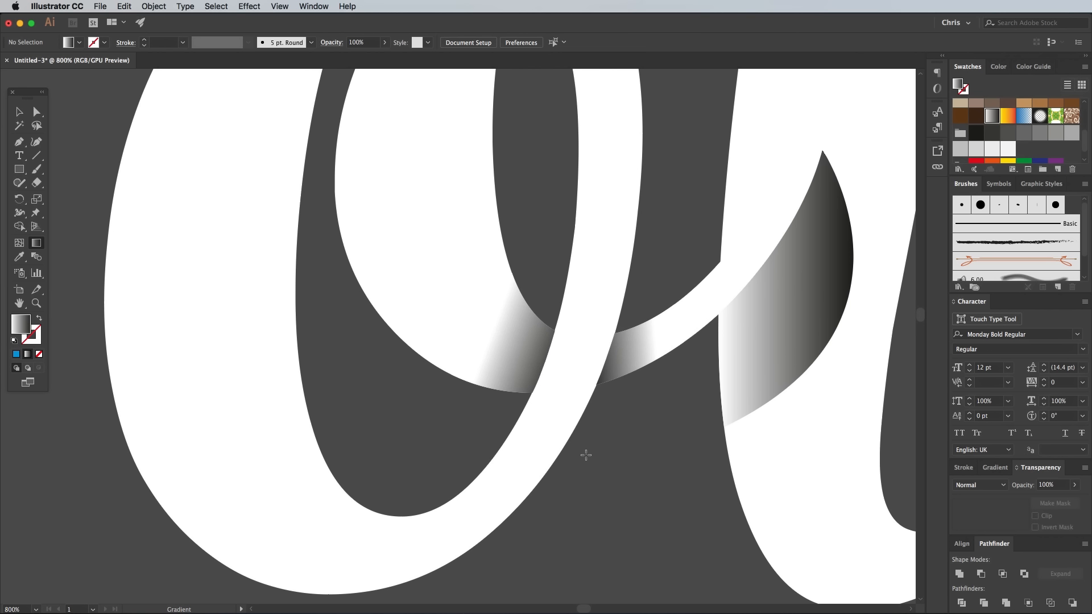
Redirect the gradient on the leaf-shaped piece in the v's stem so only the edge along the o's connecting tail is shaded
left_click_drag(738, 348, 448, 388)
left_click(495, 352, "super")
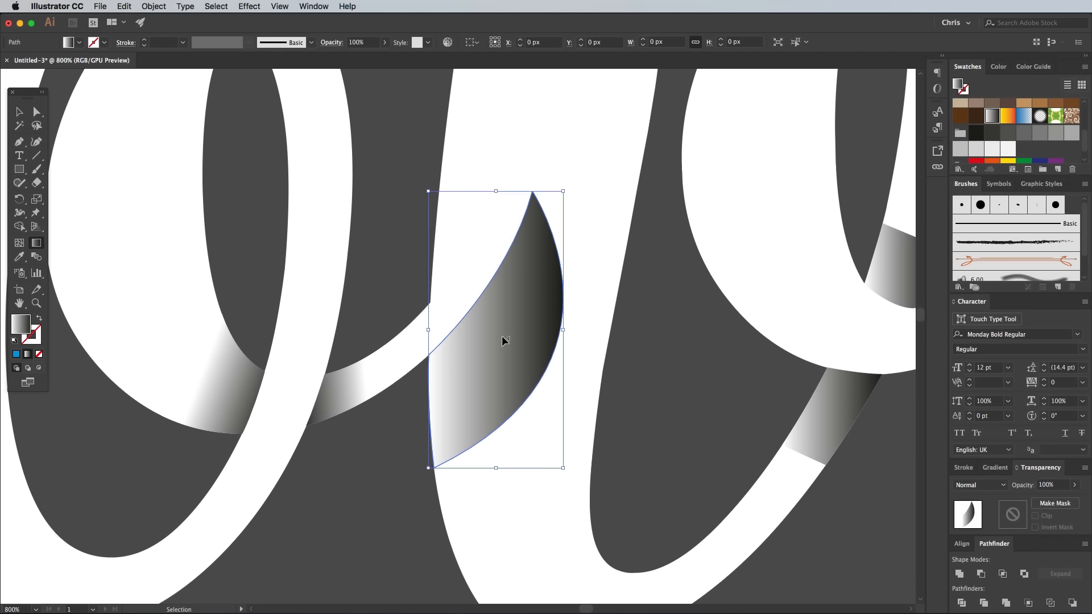
mouse_move(434, 278)
left_mouse_down()
mouse_move(488, 381)
mouse_move(512, 360)
left_mouse_up()
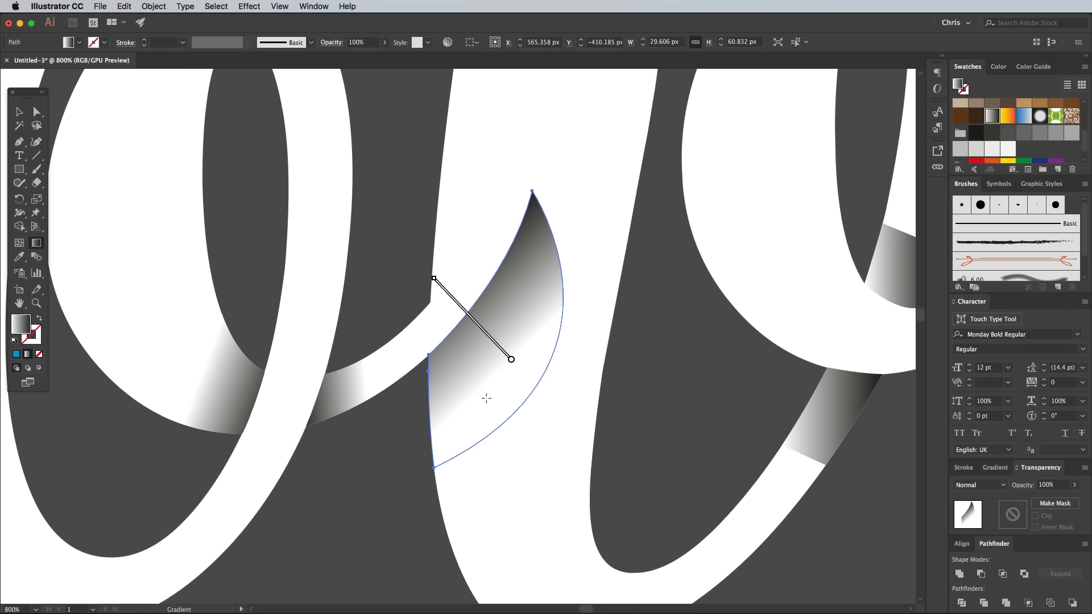
left_click_drag(486, 398, 396, 326)
left_click_drag(456, 381, 369, 347)
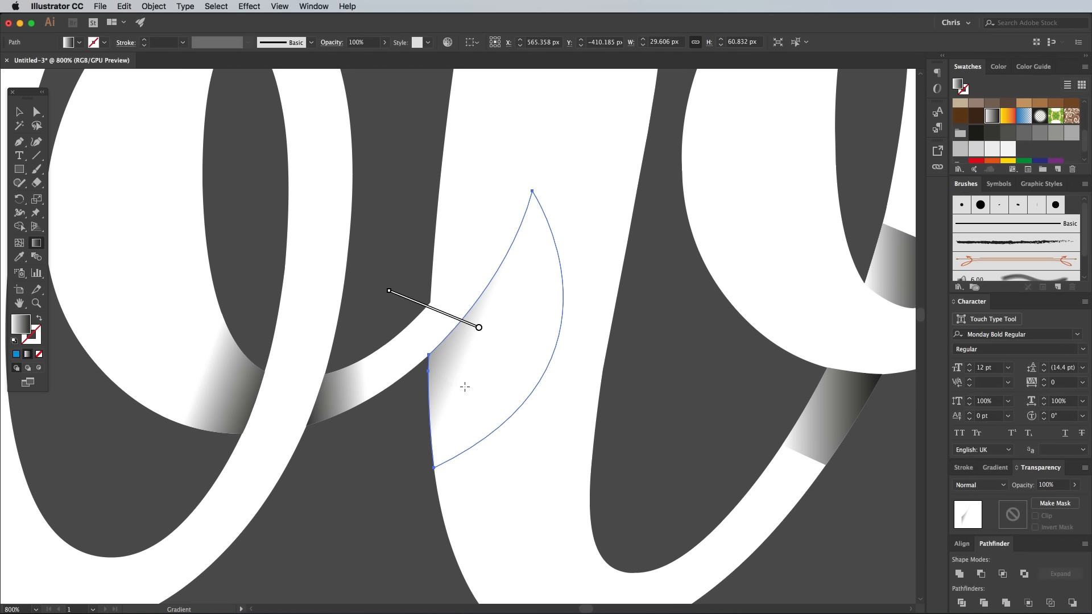
left_click(421, 451, "super")
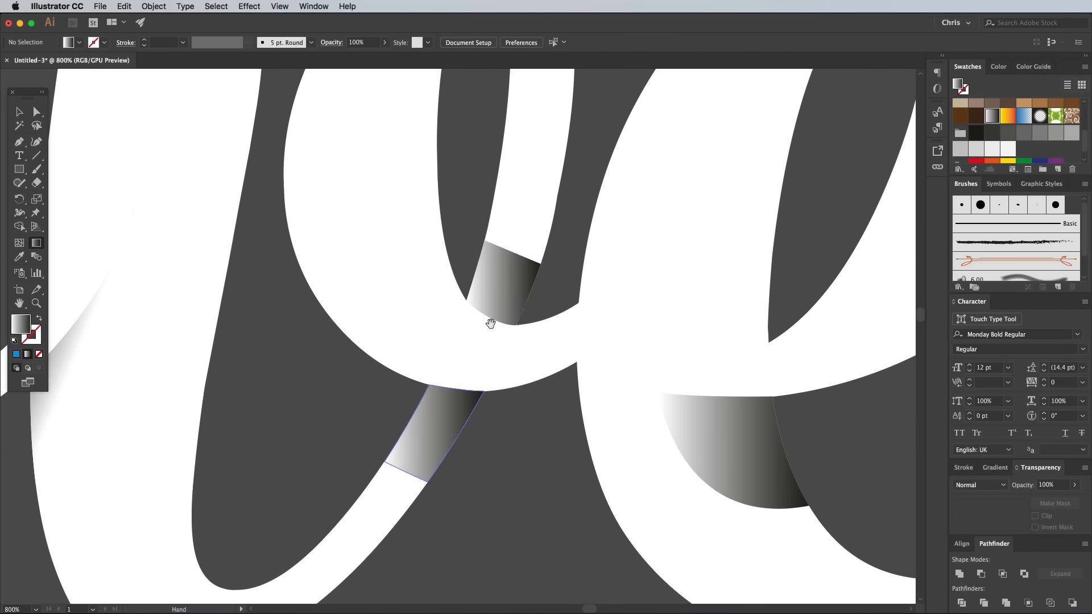
Redirect the gradients on the two pieces at the v's loop and rising stroke so they darken toward the crossing stroke
left_click(480, 327, "super")
left_click(454, 501, "super")
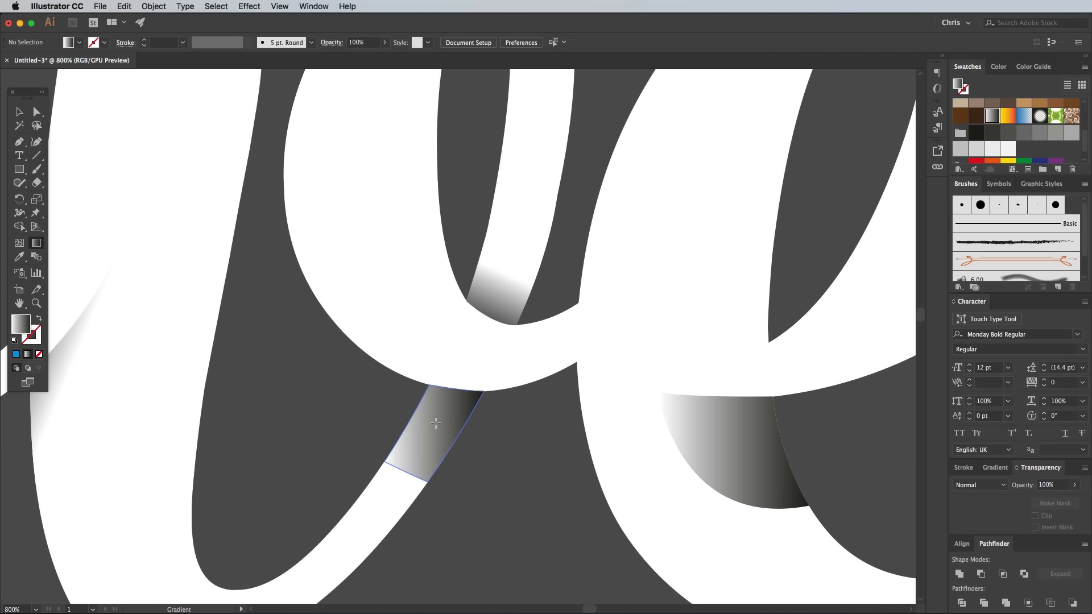
left_click(441, 435, "super")
left_click_drag(429, 440, 454, 385)
left_click(528, 447, "super")
Redirect the gradient on the e's lower overlap piece so it is darkest just beneath the crossing stroke
left_click_drag(744, 444, 481, 238)
left_click(475, 290, "super")
left_click_drag(480, 298, 530, 232)
left_click(588, 288, "super")
key("super+minus")
key("super+minus")
key("super+minus")
key("super+minus")
left_click_drag(424, 367, 641, 419)
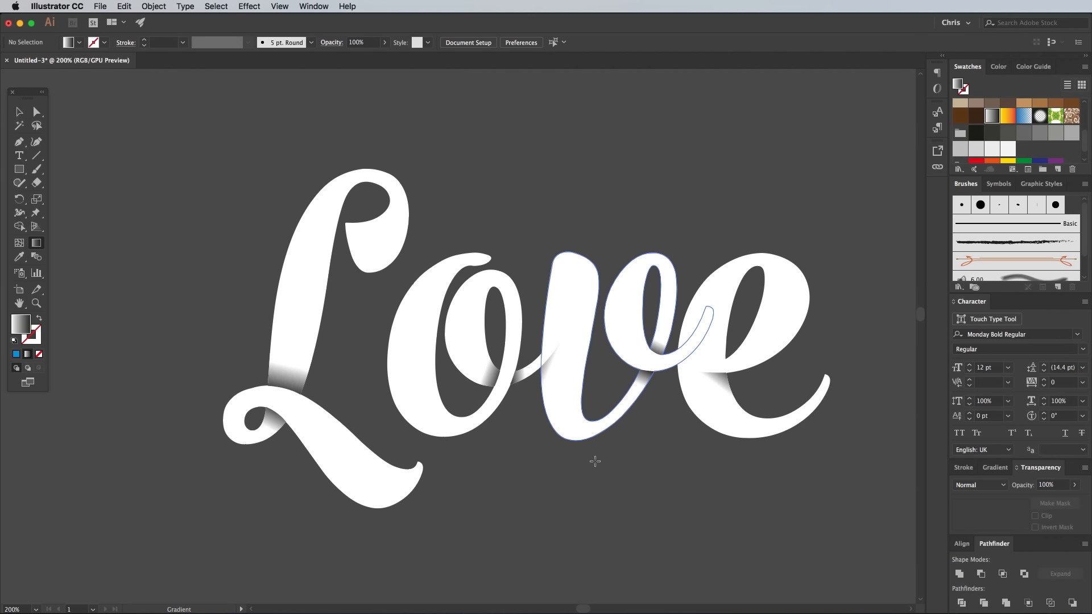
Select all the gradient-filled overlap pieces with the Magic Wand, apply a Stippled Grain effect with intensity 50 and contrast 20, and deselect
left_click(19, 126)
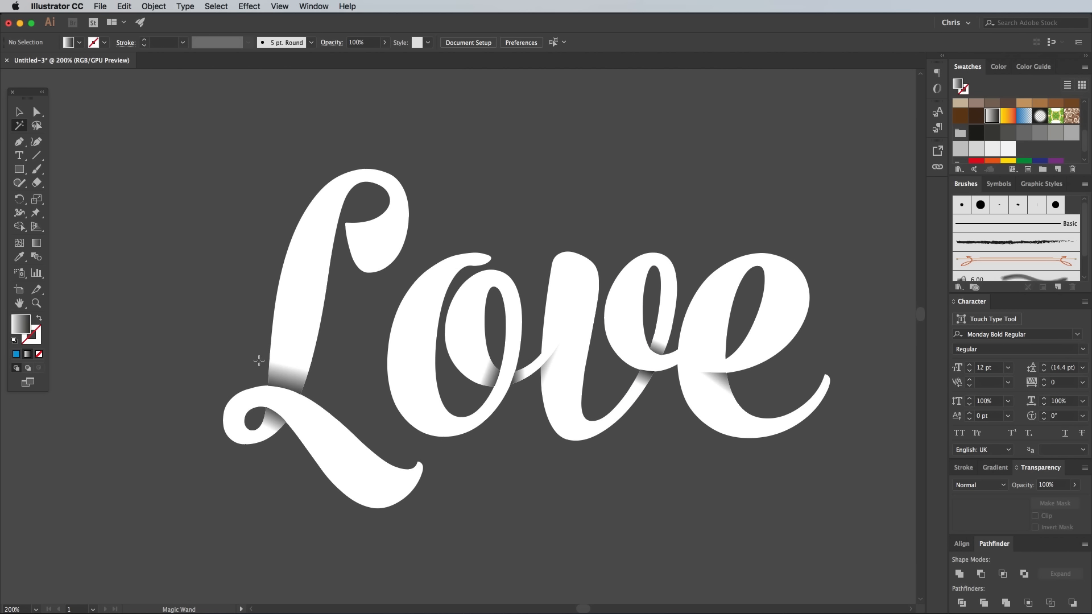
left_click(282, 374)
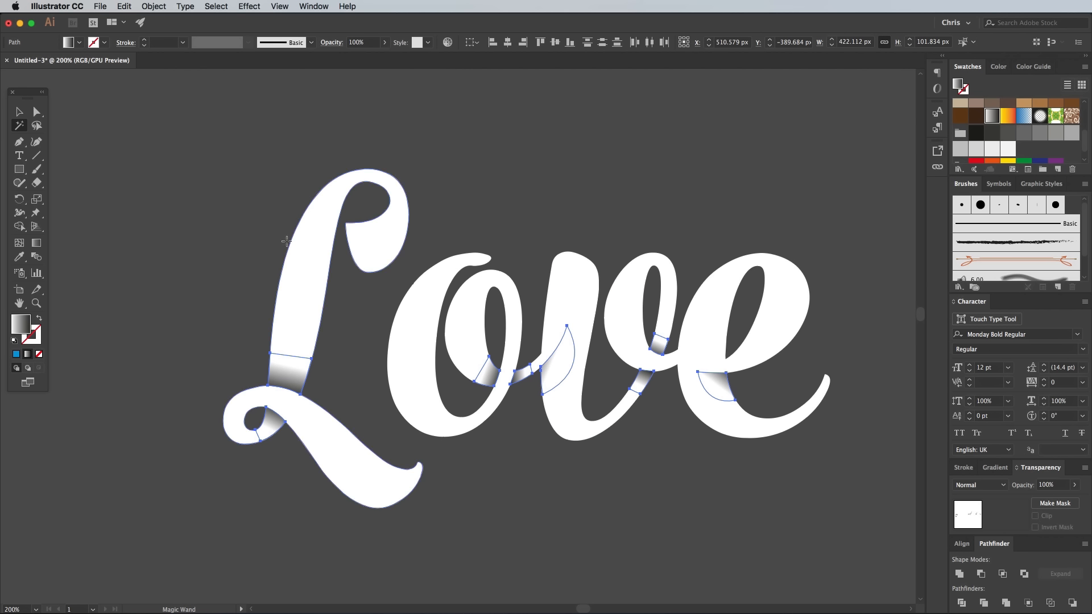
left_click(249, 7)
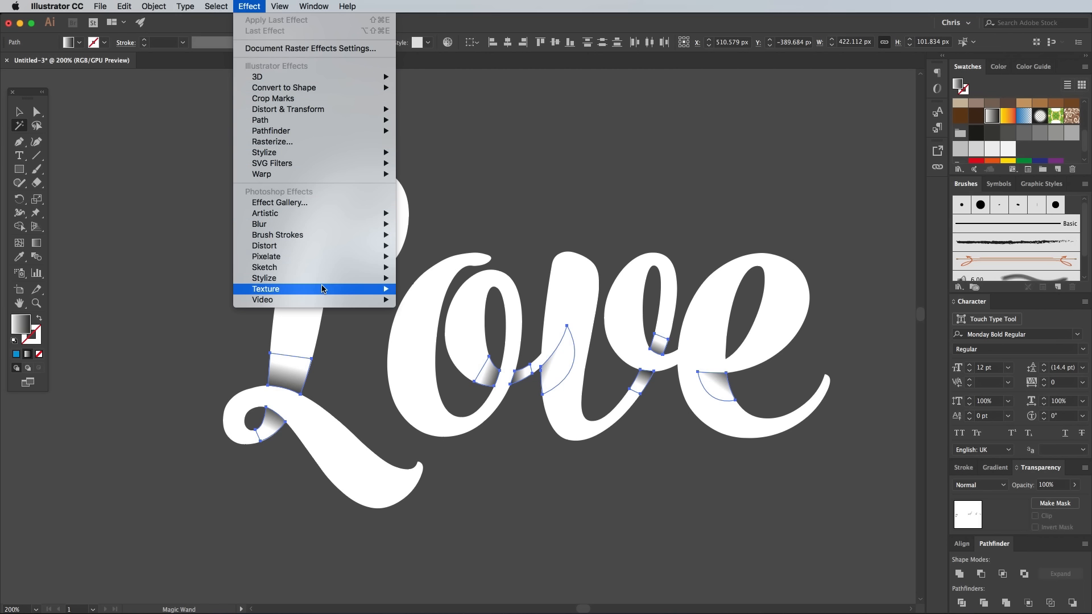
mouse_move(322, 289)
left_click(417, 301)
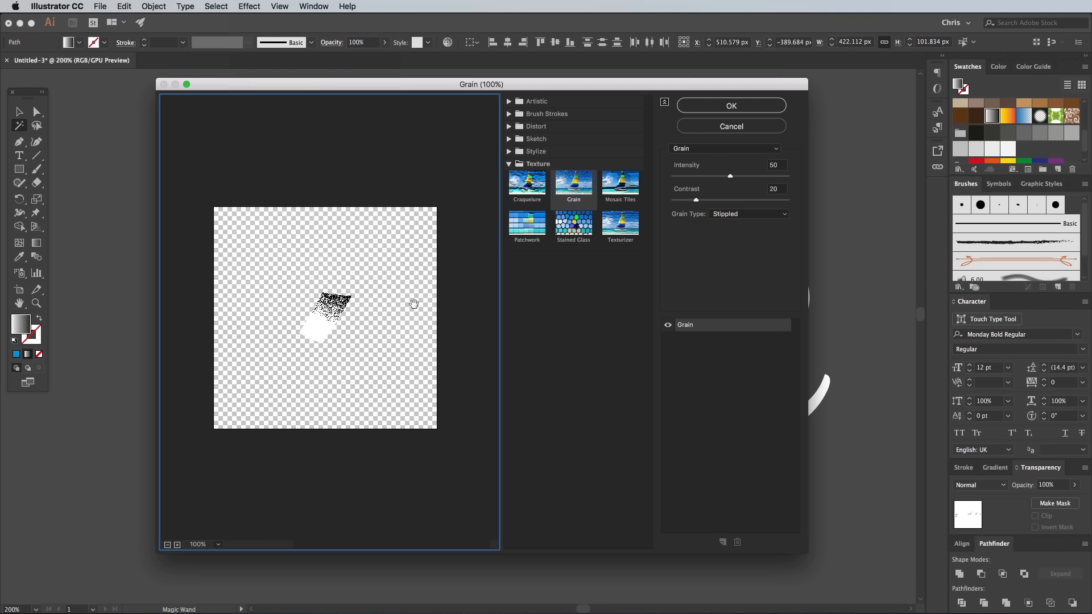
left_click(752, 215)
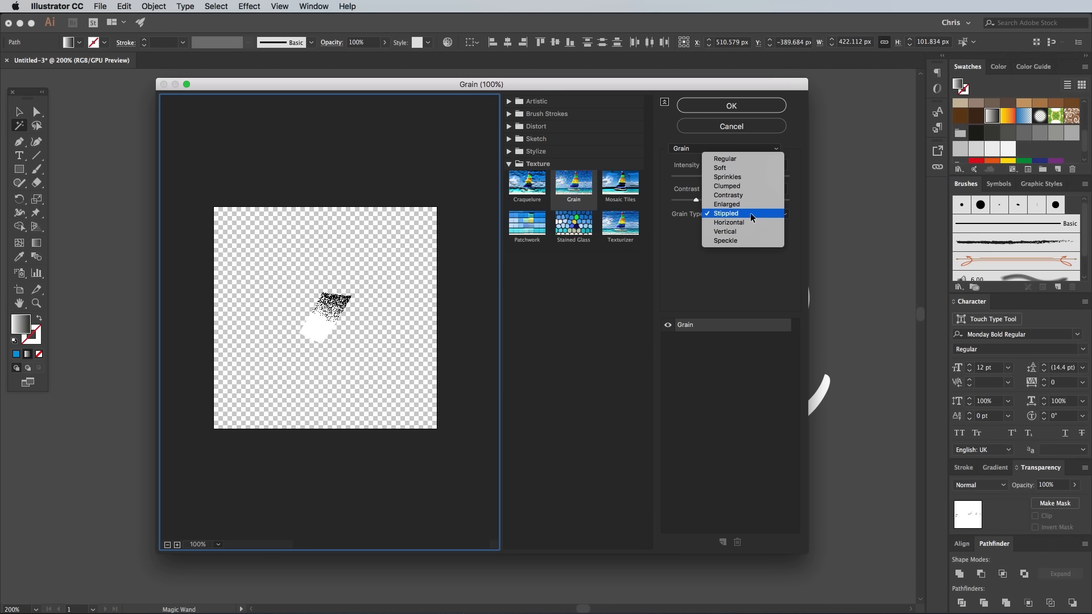
left_click(752, 214)
left_click(773, 165)
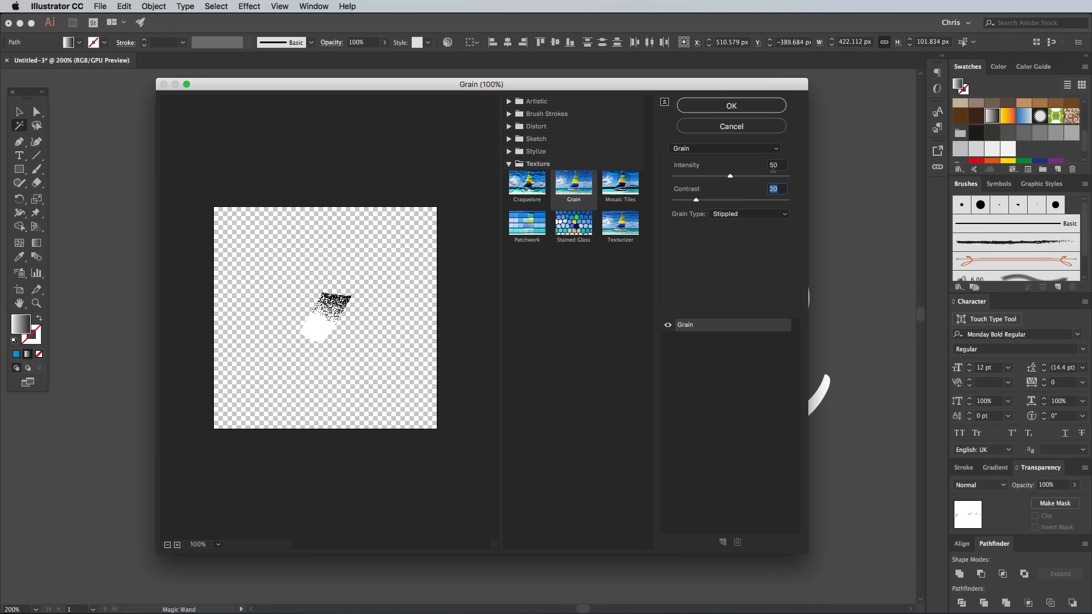
left_click(718, 107)
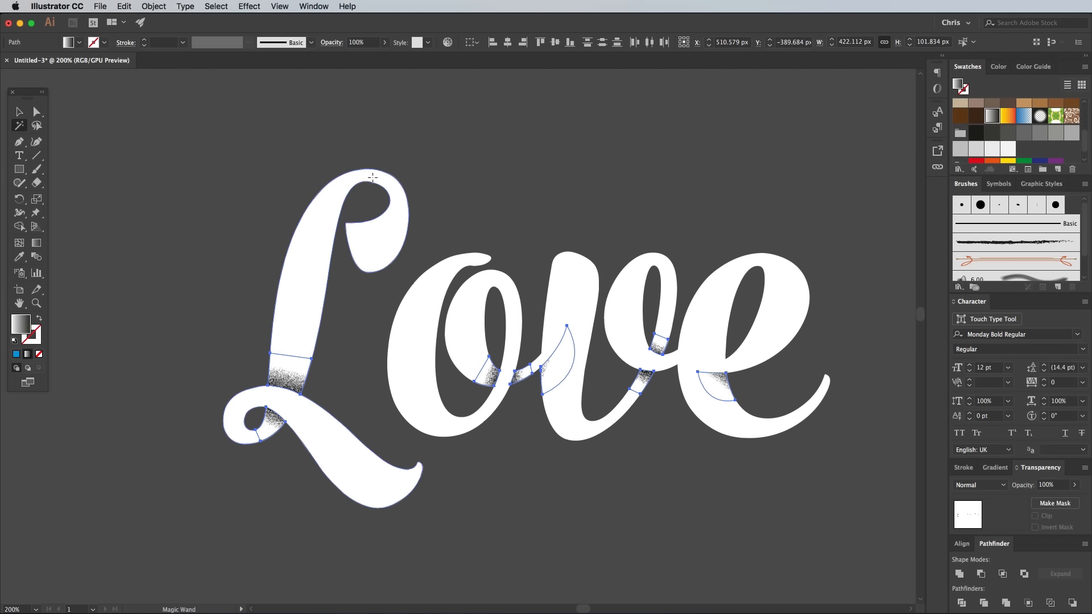
left_click(19, 111)
left_click(151, 182)
Group all the lettering pieces, add an opacity mask to the group, and open the mask for editing
key("super+equal")
key("super+minus")
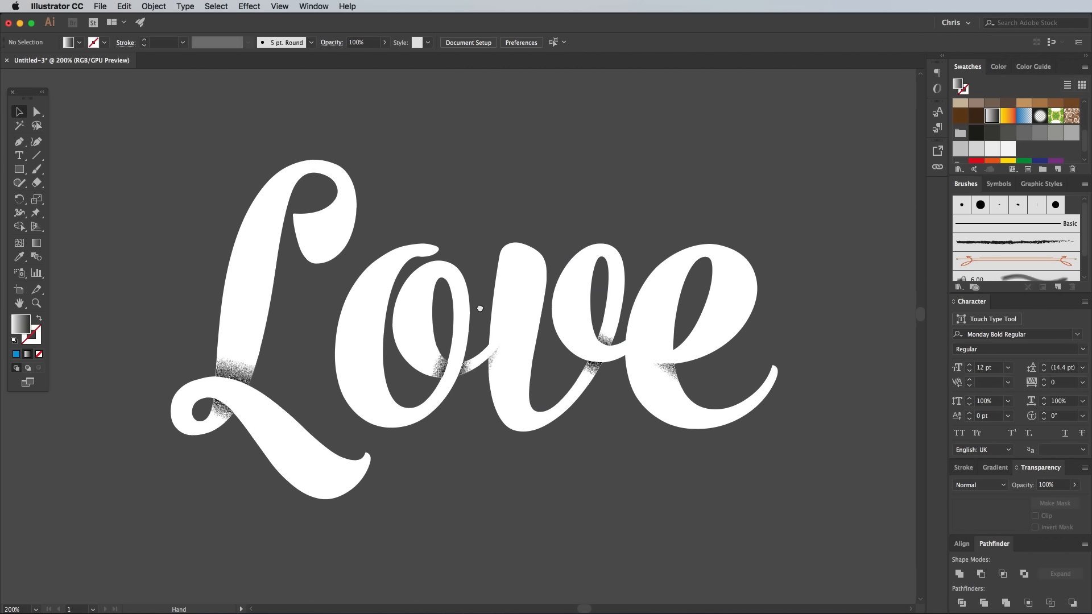
left_click_drag(479, 308, 456, 303)
key("super+a")
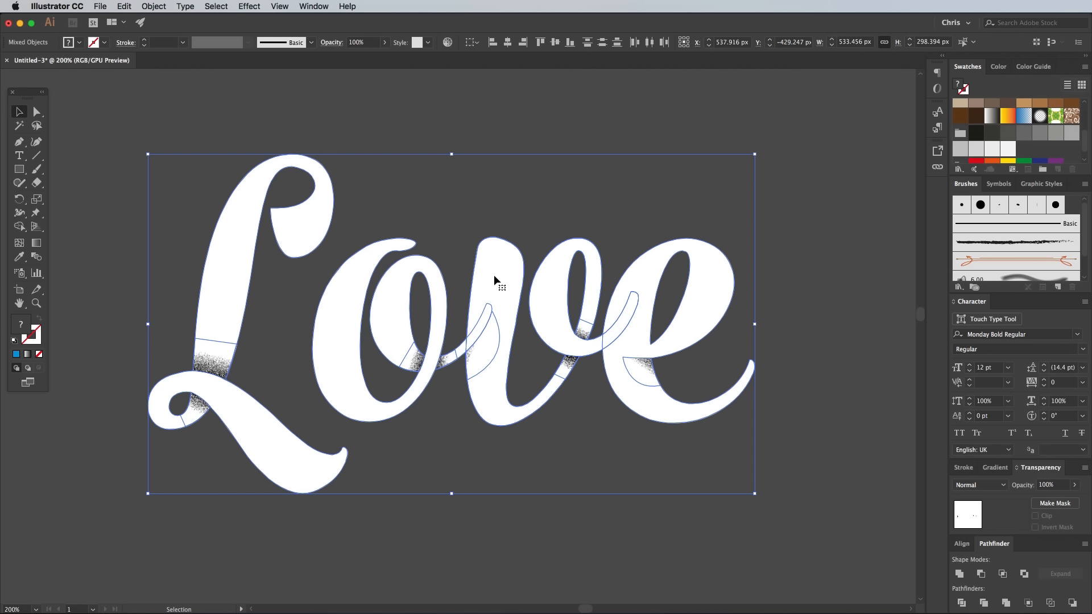
right_click(494, 280)
left_click(526, 347)
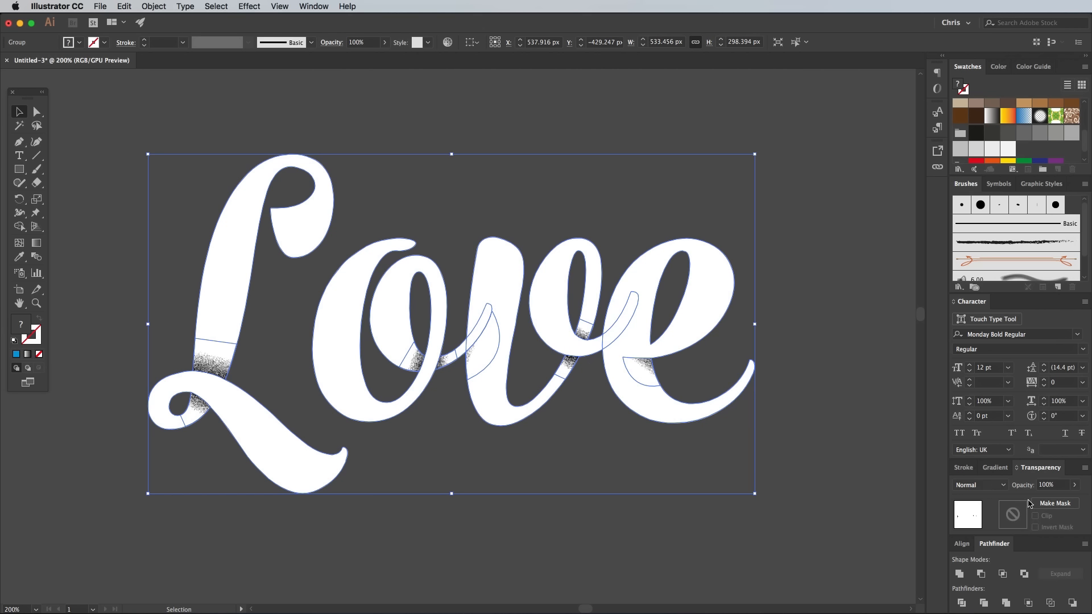
left_click(1051, 504)
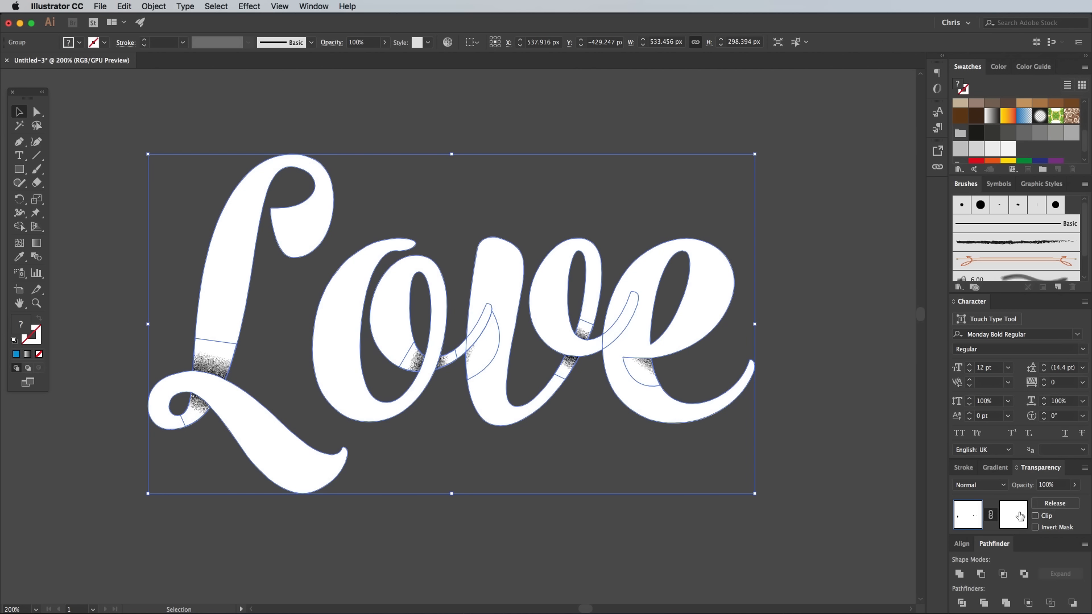
left_click(1018, 517)
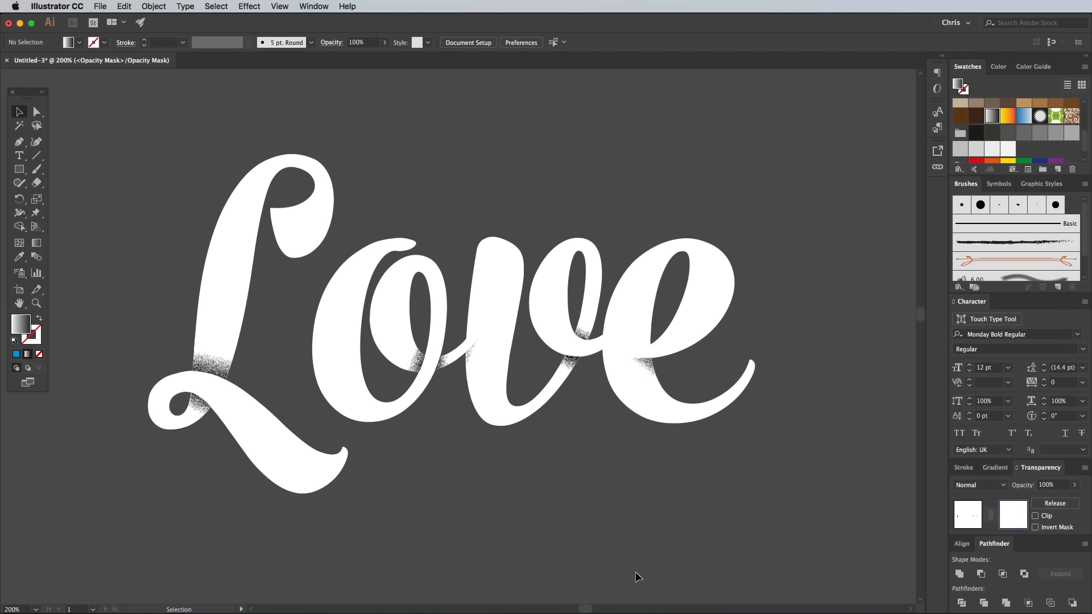
Bring the texture 14.jpg from the desktop folder Film Dust Textures into the lettering's opacity mask
key("F11")
double_click(58, 48)
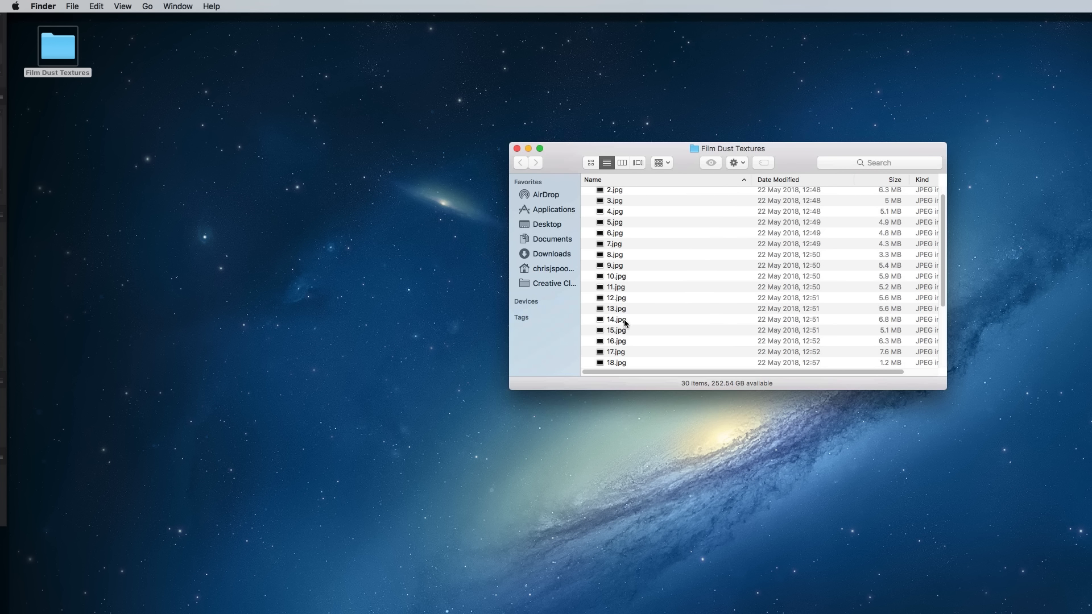
key("F11")
left_click_drag(616, 319, 341, 330)
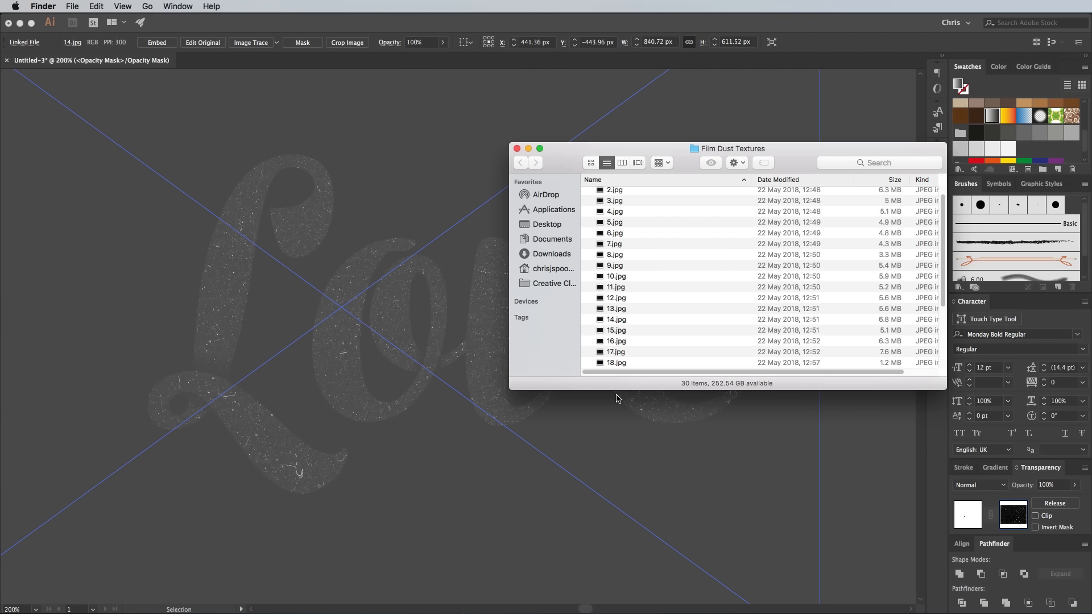
left_click(688, 460)
Invert the opacity mask and shift the dust texture to the right across the lettering, then leave mask editing
left_click(1050, 529)
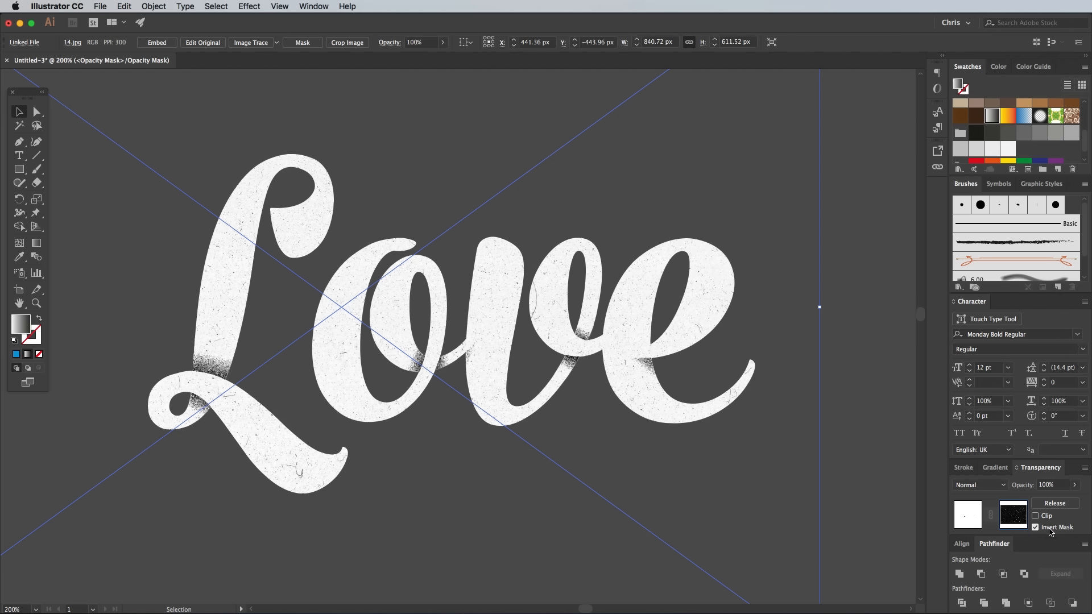
left_click_drag(428, 312, 575, 315)
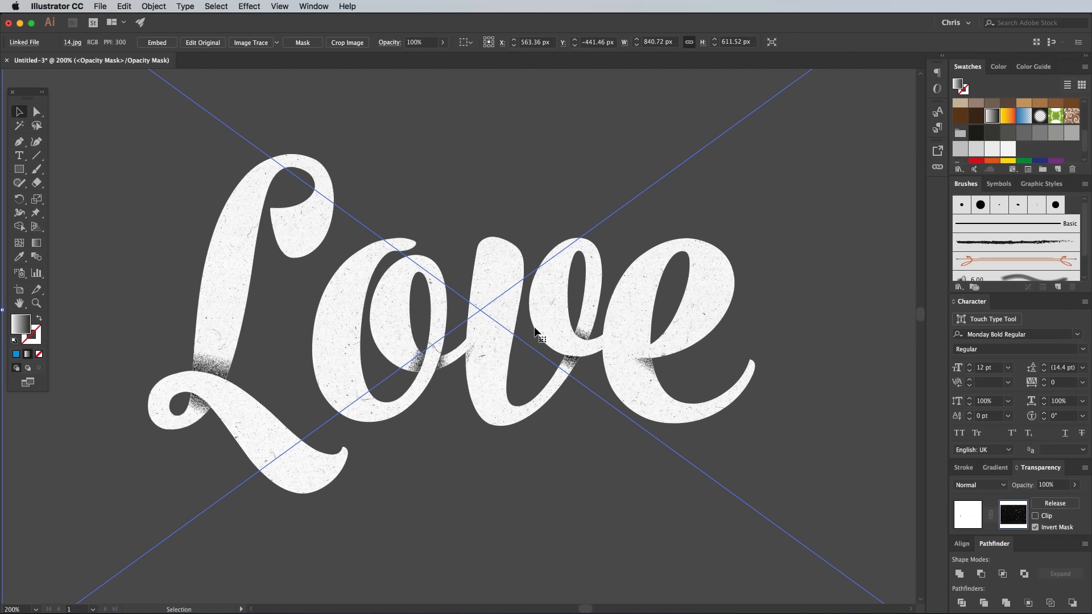
left_click(970, 515)
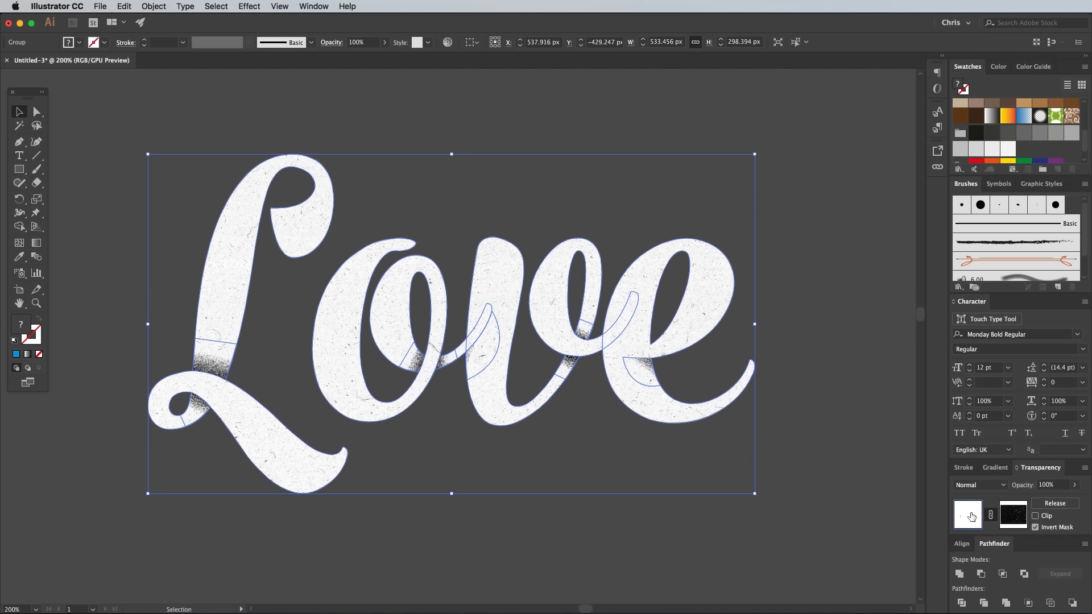
left_click(814, 399)
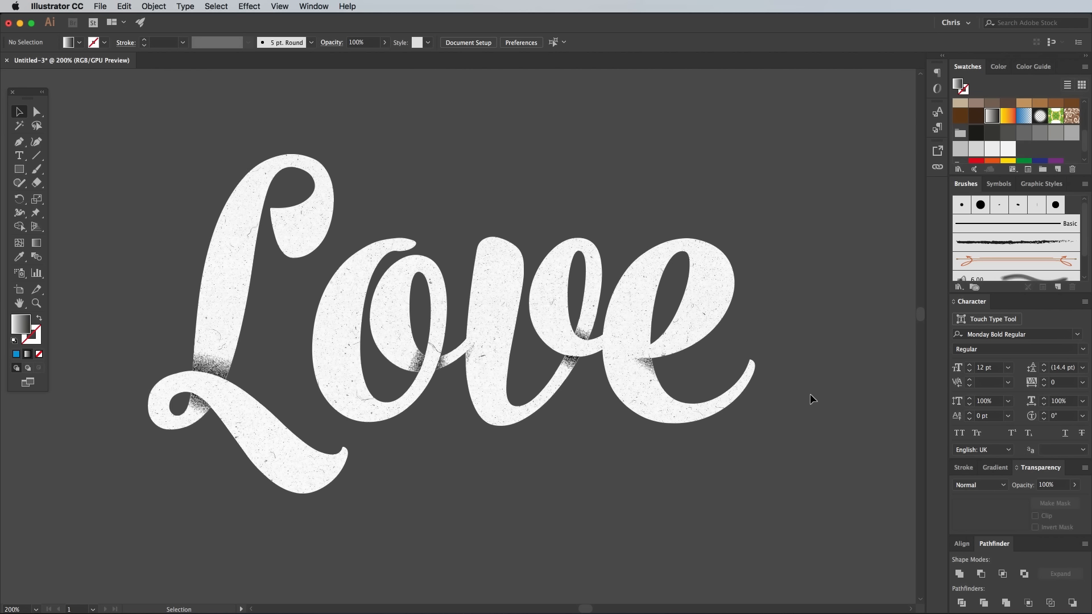
Place 3.jpg from the Film Dust Textures folder as a linked image and move it over the lettering
left_click(100, 7)
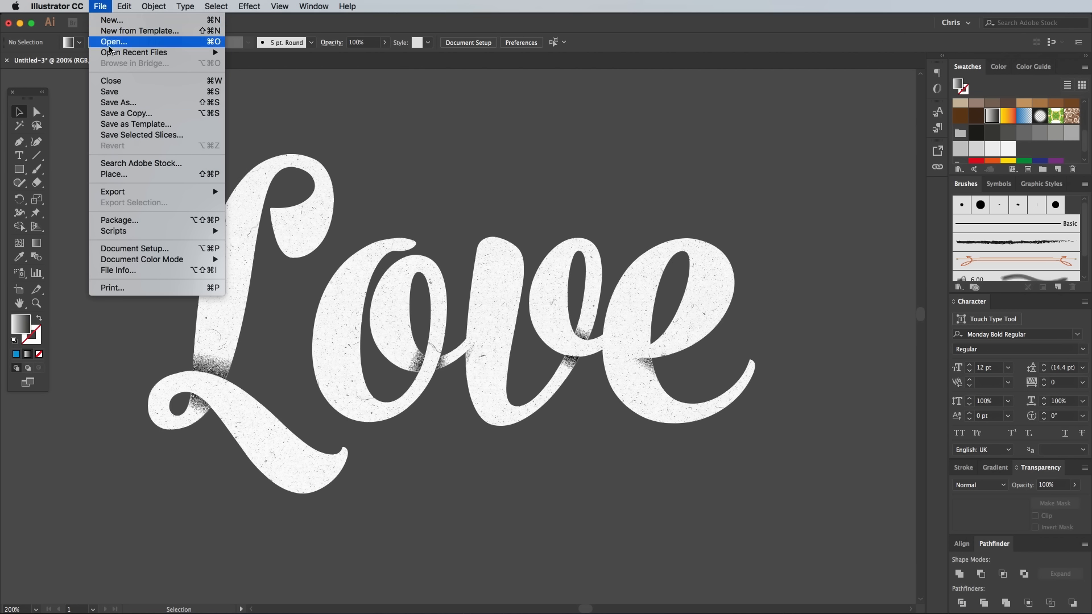
left_click(123, 174)
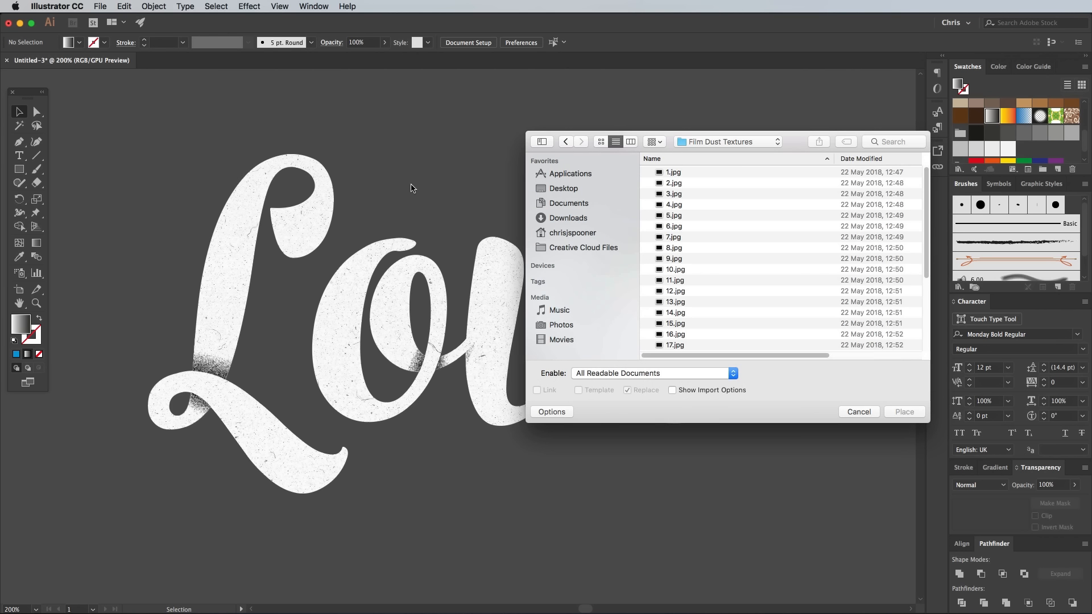
left_click(675, 196)
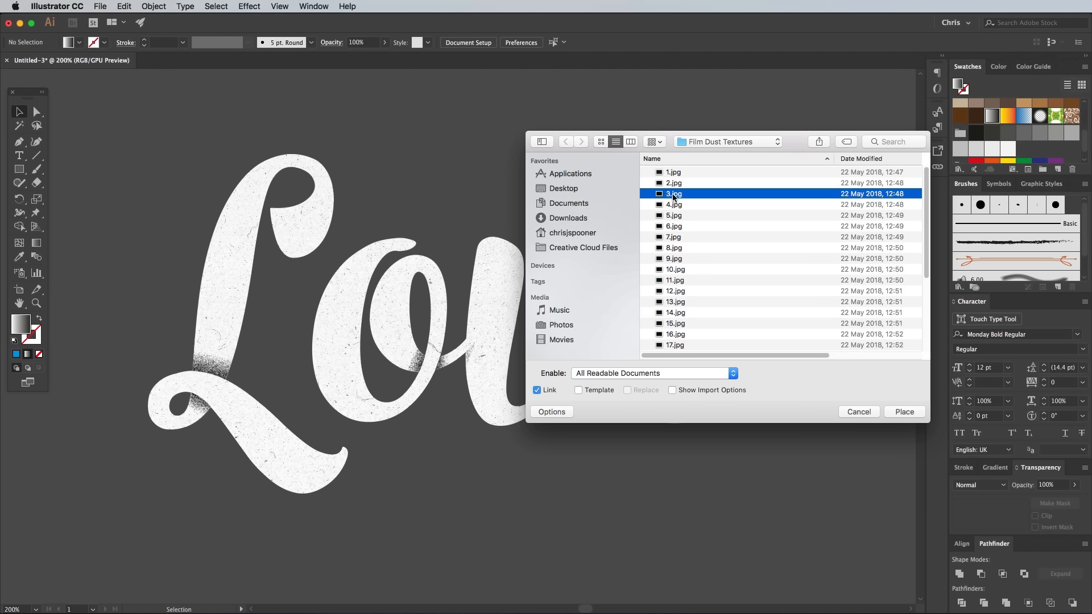
left_click(905, 413)
left_click(142, 122)
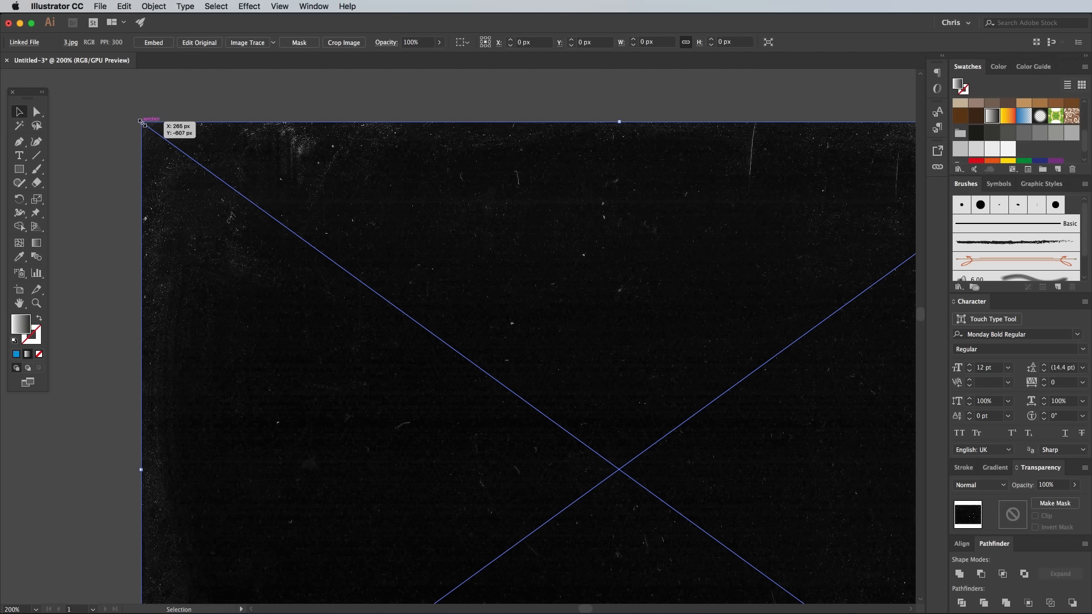
left_click_drag(599, 410, 499, 281)
Send the placed 3.jpg texture to the back of the stacking order
right_click(496, 283)
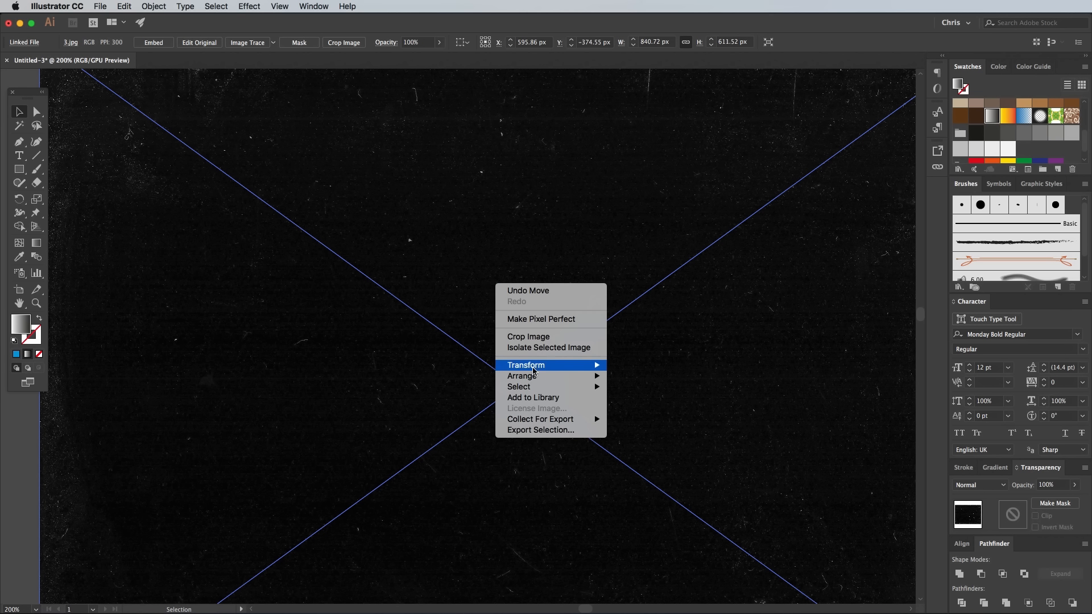
mouse_move(540, 378)
left_click(641, 409)
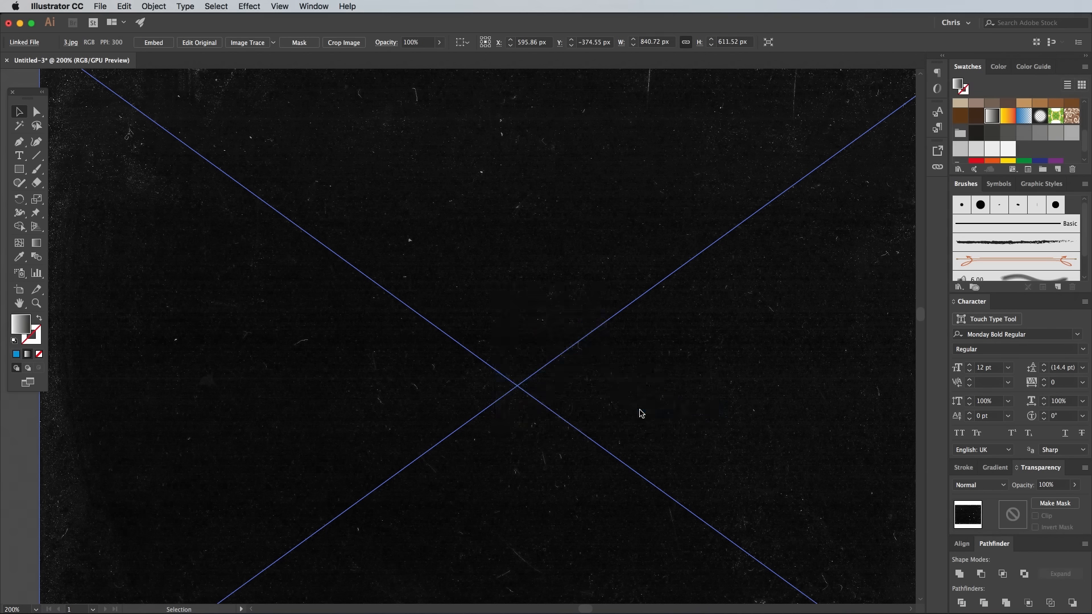